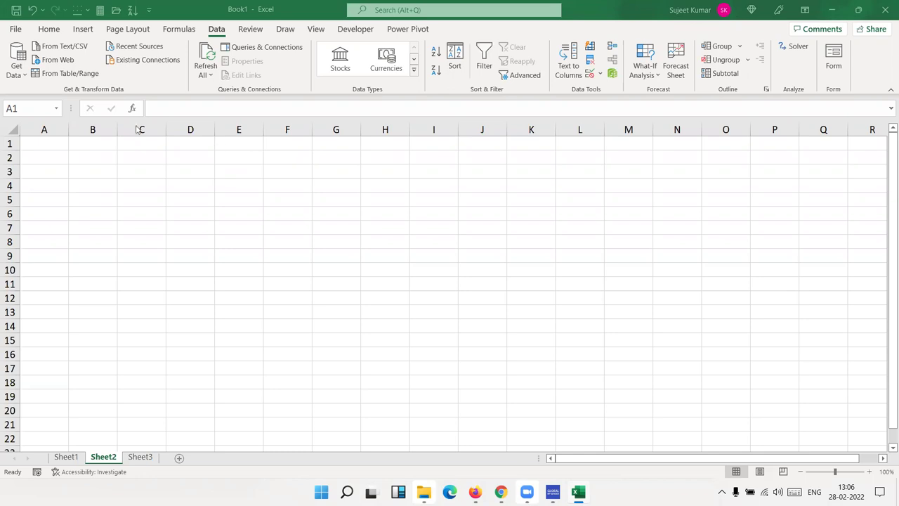
Step: Browse the Text functions list on the Formulas ribbon
{"action": "left_click", "coordinate": [175, 31]}
{"action": "left_click", "coordinate": [167, 60]}
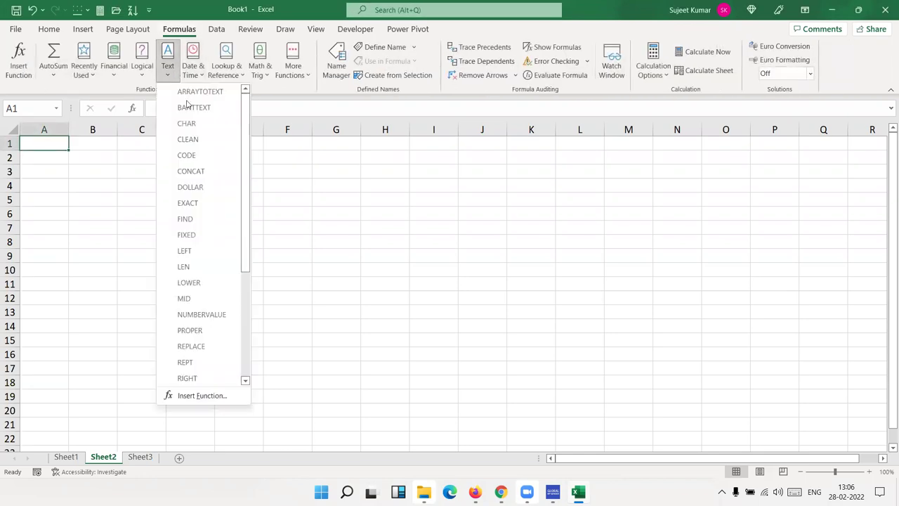
{"action": "left_click_drag", "start_coordinate": [246, 174], "coordinate": [247, 287]}
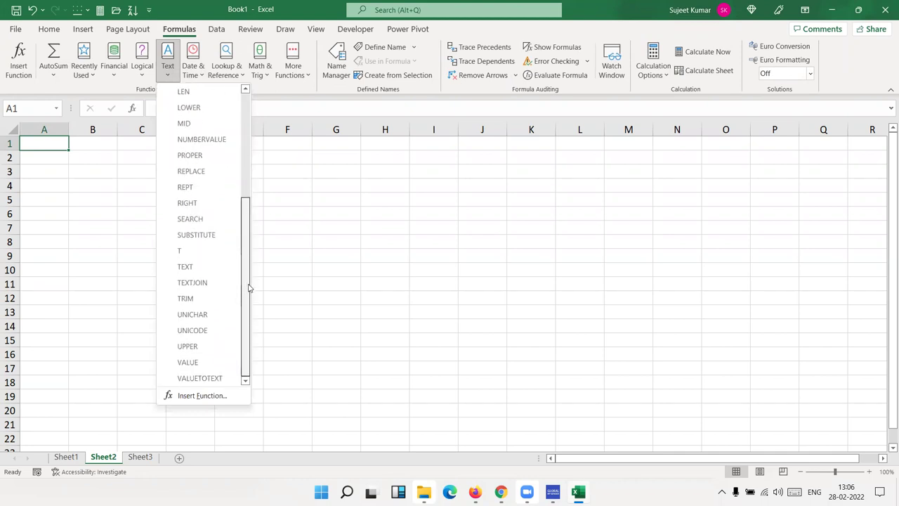
{"action": "left_click_drag", "start_coordinate": [247, 294], "coordinate": [267, 156]}
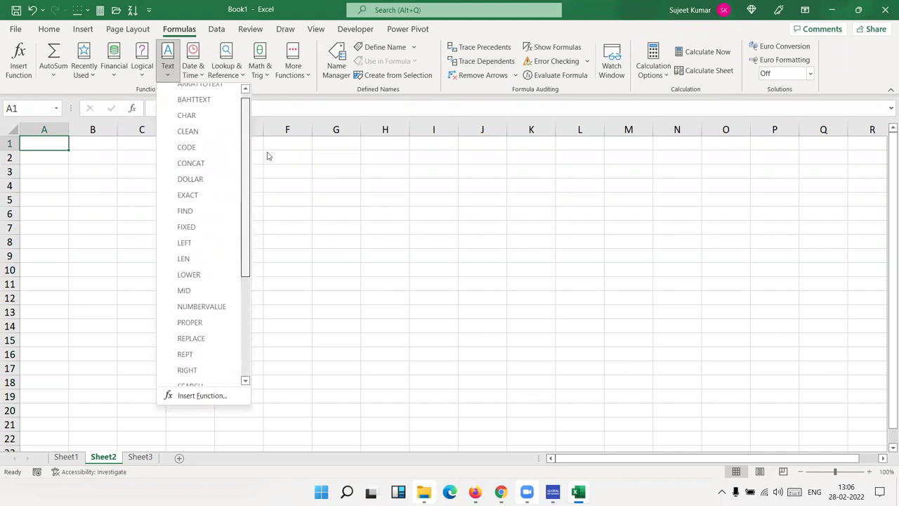
{"action": "left_click", "coordinate": [316, 197]}
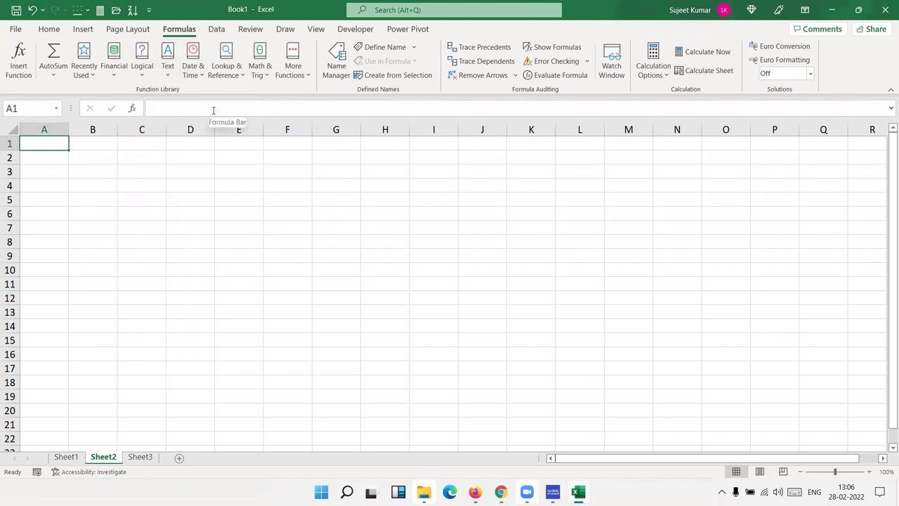
Step: Enter a first name in B3 and a last name in C3
{"action": "key", "text": "Right"}
{"action": "key", "text": "Right"}
{"action": "key", "text": "Down"}
{"action": "key", "text": "Down"}
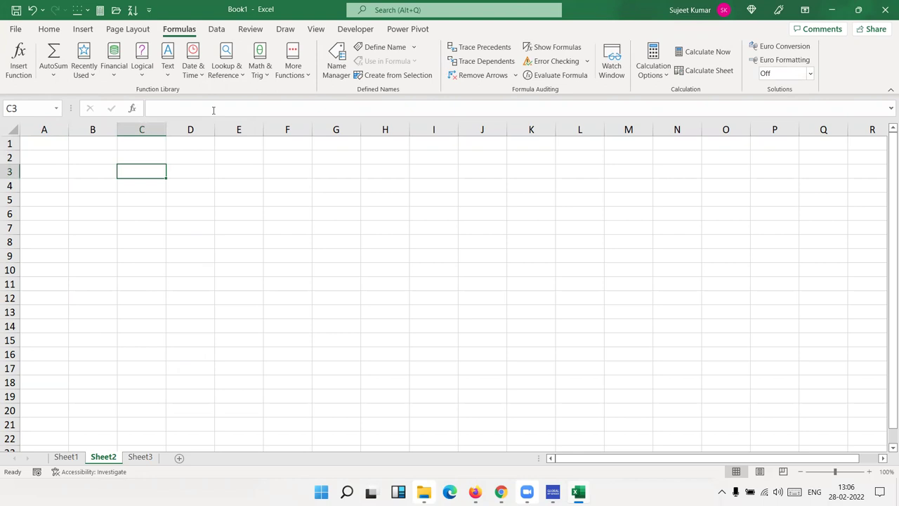
{"action": "key", "text": "Left"}
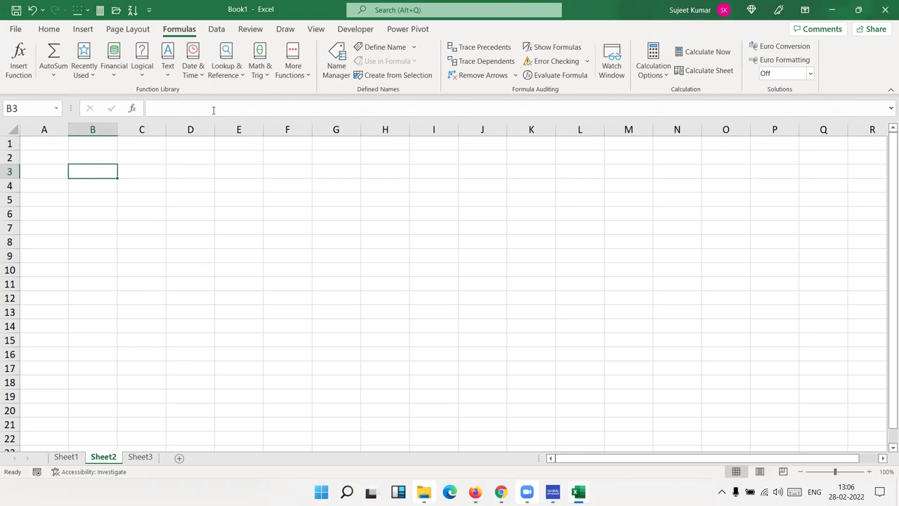
{"action": "key", "text": "Tab"}
{"action": "key", "text": "Tab"}
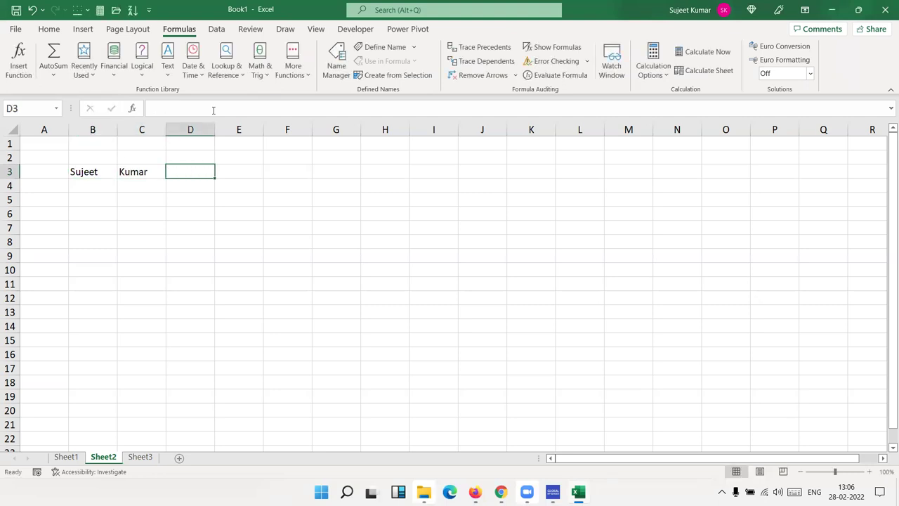
Step: In D3, join the two names with =CONCATENATE(B3," ",C3)
{"action": "type", "text": "="}
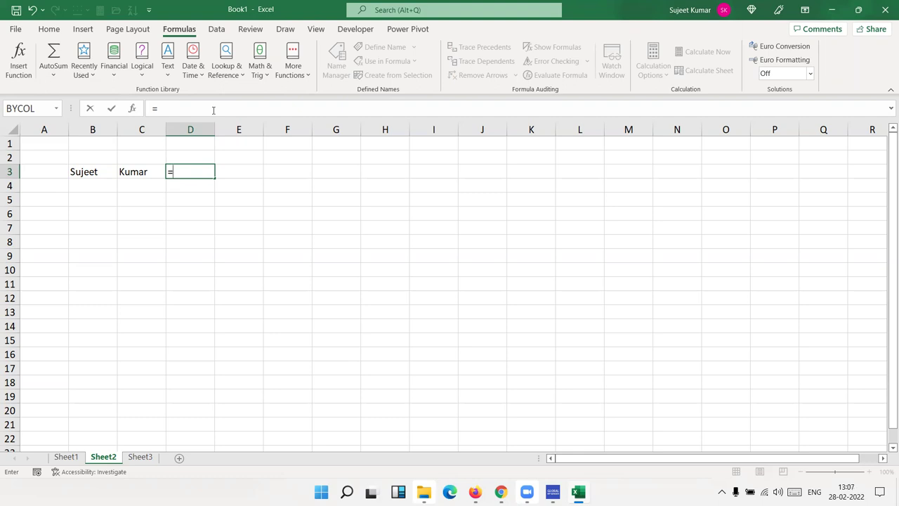
{"action": "type", "text": "cona"}
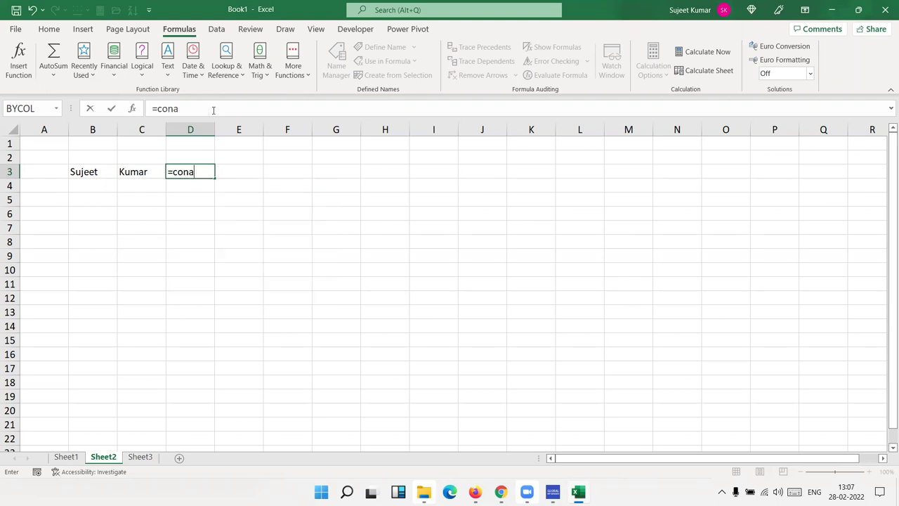
{"action": "key", "text": "BackSpace"}
{"action": "key", "text": "Down"}
{"action": "key", "text": "Down"}
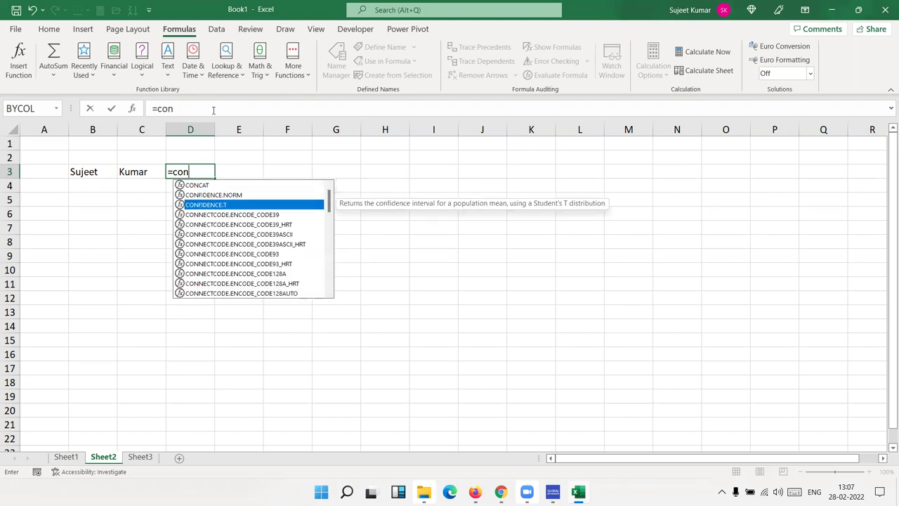
{"action": "key", "text": "Up"}
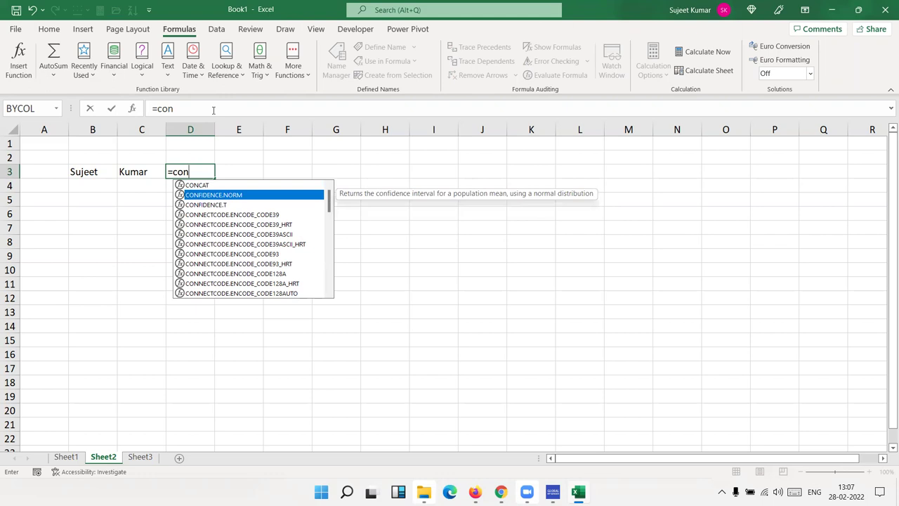
{"action": "type", "text": "ca"}
{"action": "key", "text": "Down"}
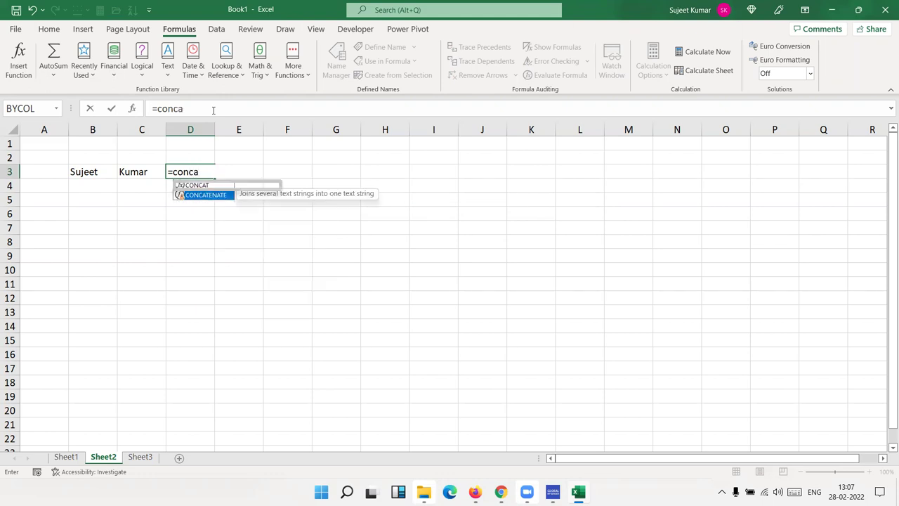
{"action": "key", "text": "Tab"}
{"action": "left_click", "coordinate": [108, 171]}
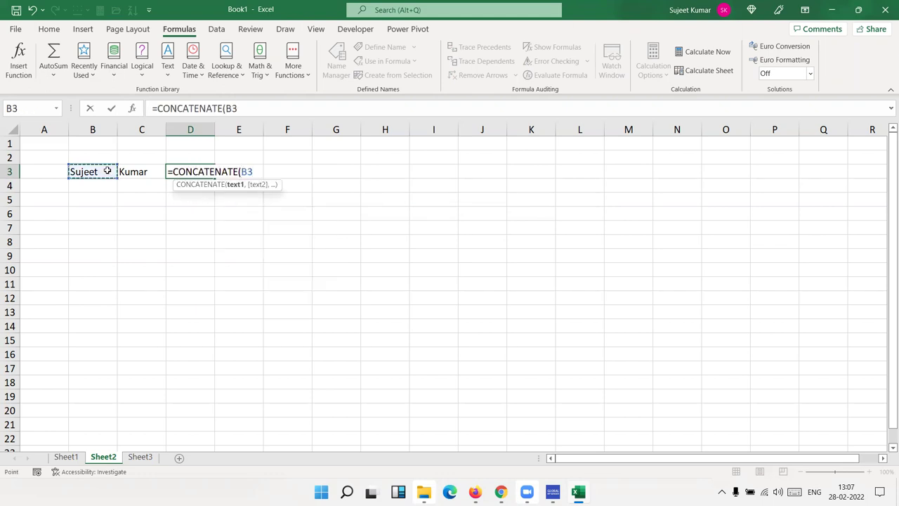
{"action": "type", "text": ",\" \"m"}
{"action": "key", "text": "BackSpace"}
{"action": "type", "text": ","}
{"action": "left_click", "coordinate": [155, 171]}
{"action": "key", "text": "Return"}
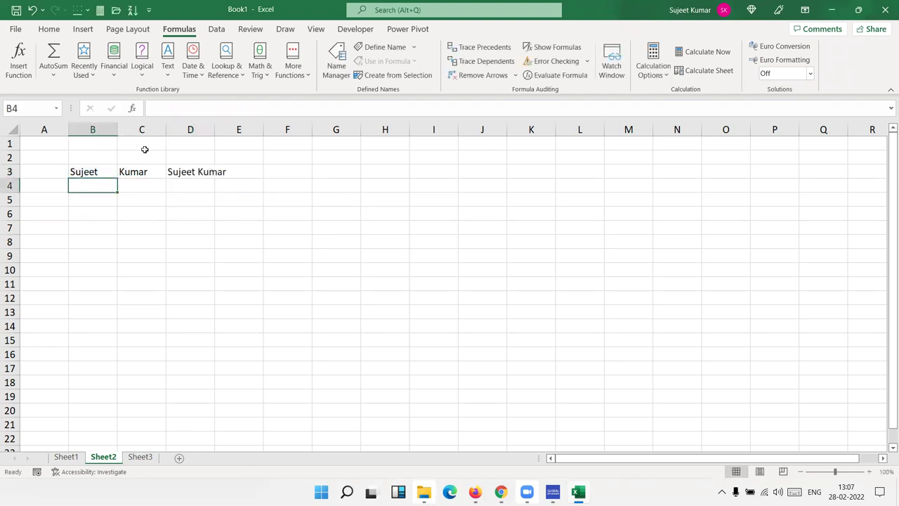
Step: Autofit column D, build the full name in E3 with =B3&" "&C3, and widen column E
{"action": "double_click", "coordinate": [215, 129]}
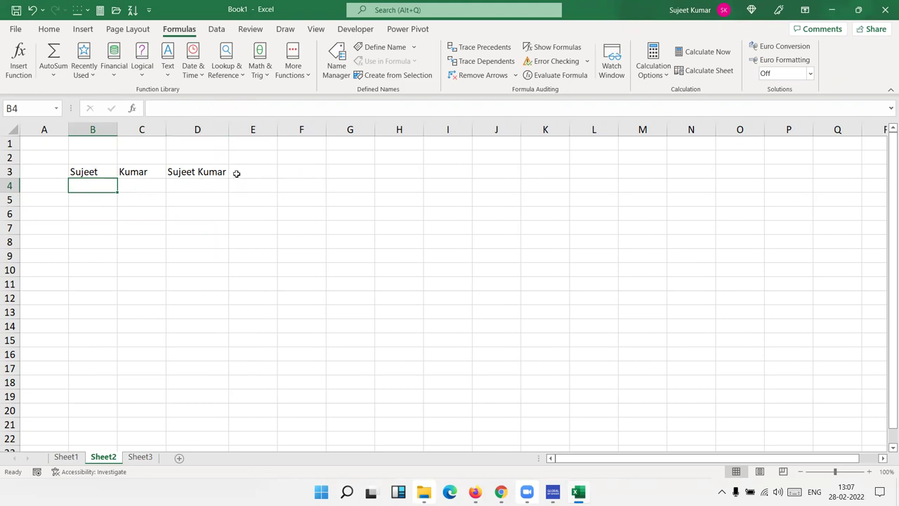
{"action": "left_click", "coordinate": [241, 172]}
{"action": "type", "text": "="}
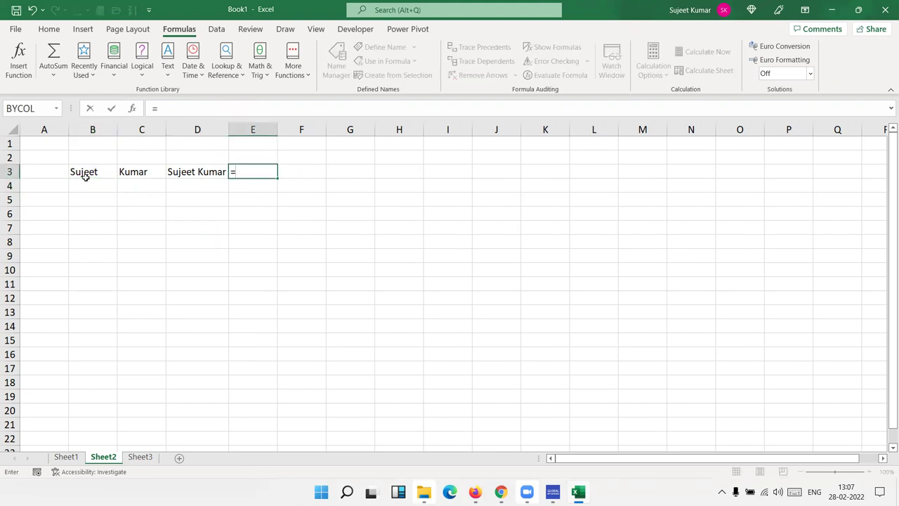
{"action": "left_click", "coordinate": [85, 176]}
{"action": "type", "text": "&"}
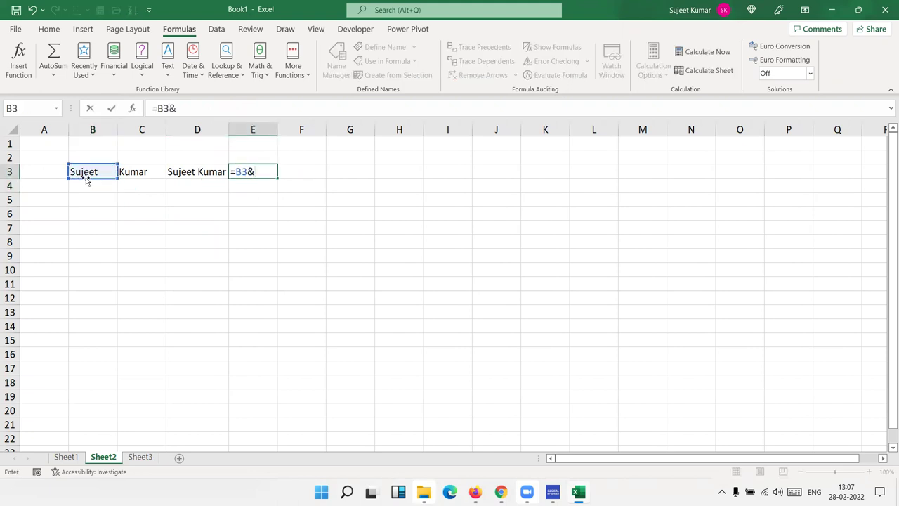
{"action": "type", "text": "\" \"&"}
{"action": "left_click", "coordinate": [154, 172]}
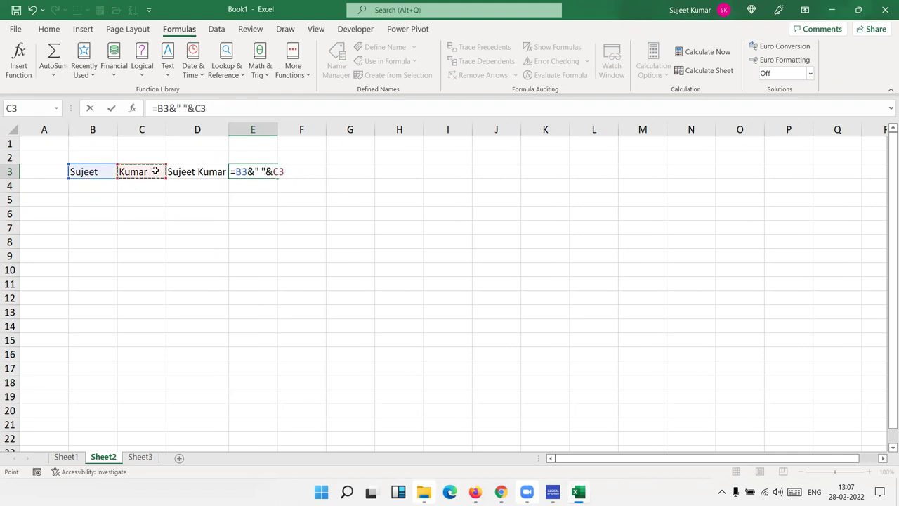
{"action": "key", "text": "Return"}
{"action": "left_click_drag", "start_coordinate": [276, 138], "coordinate": [291, 138]}
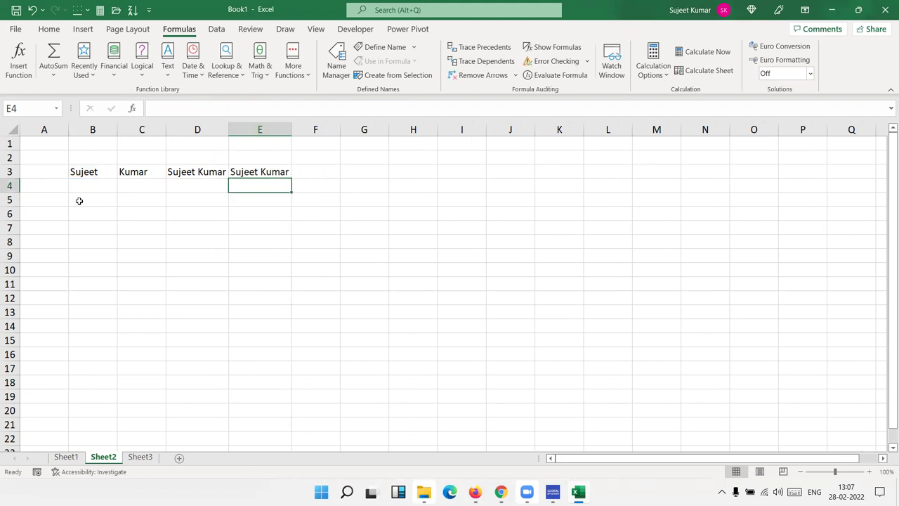
{"action": "left_click", "coordinate": [48, 200]}
Step: Type a first name in A5 and fill A6:A12 with further names
{"action": "type", "text": "Puja"}
{"action": "key", "text": "Return"}
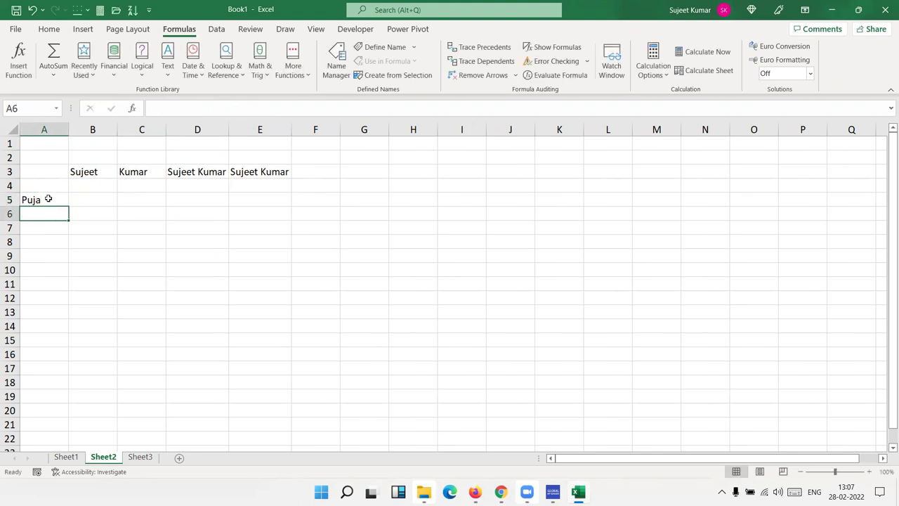
{"action": "left_click", "coordinate": [54, 202]}
{"action": "left_click_drag", "start_coordinate": [72, 207], "coordinate": [64, 303]}
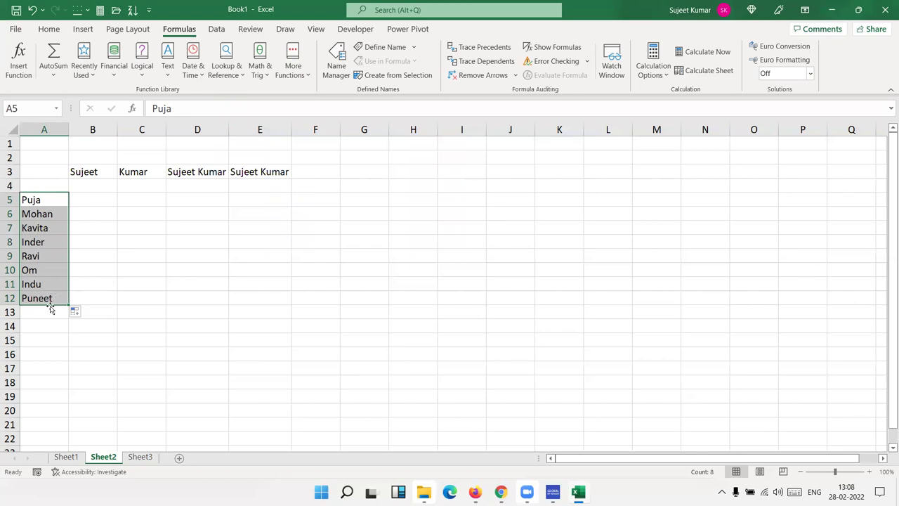
{"action": "left_click", "coordinate": [188, 187]}
Step: In D5, join the names in A5:A12 with =CONCAT(A5:A12)
{"action": "left_click", "coordinate": [191, 196]}
{"action": "type", "text": "="}
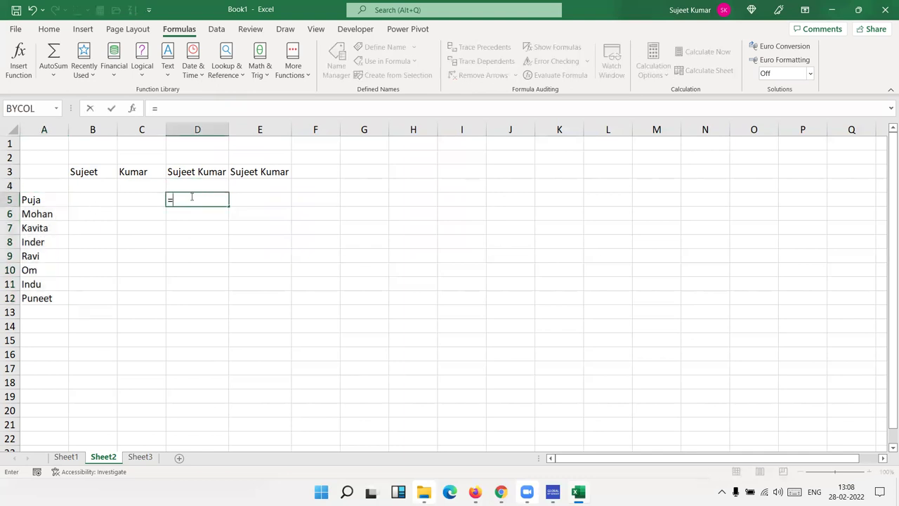
{"action": "type", "text": "con"}
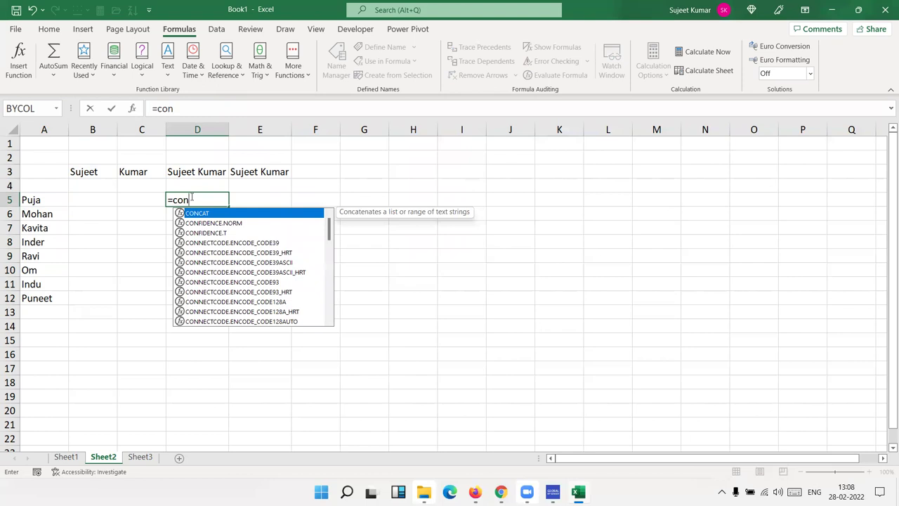
{"action": "key", "text": "Tab"}
{"action": "left_click_drag", "start_coordinate": [51, 203], "coordinate": [51, 296]}
{"action": "key", "text": "Return"}
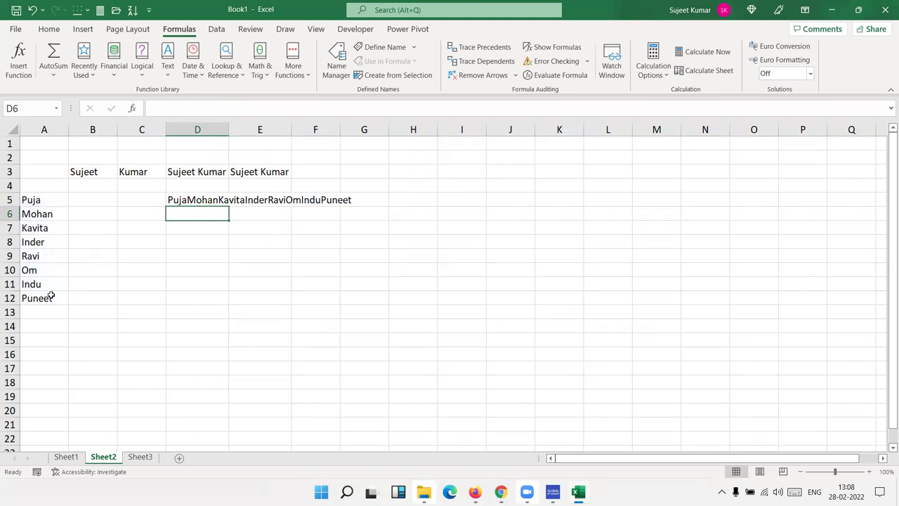
Step: In D6, enter =TEXTJOIN(" ",TRUE,A5:A12) to join the names with spaces
{"action": "type", "text": "=te"}
{"action": "key", "text": "Down"}
{"action": "key", "text": "Tab"}
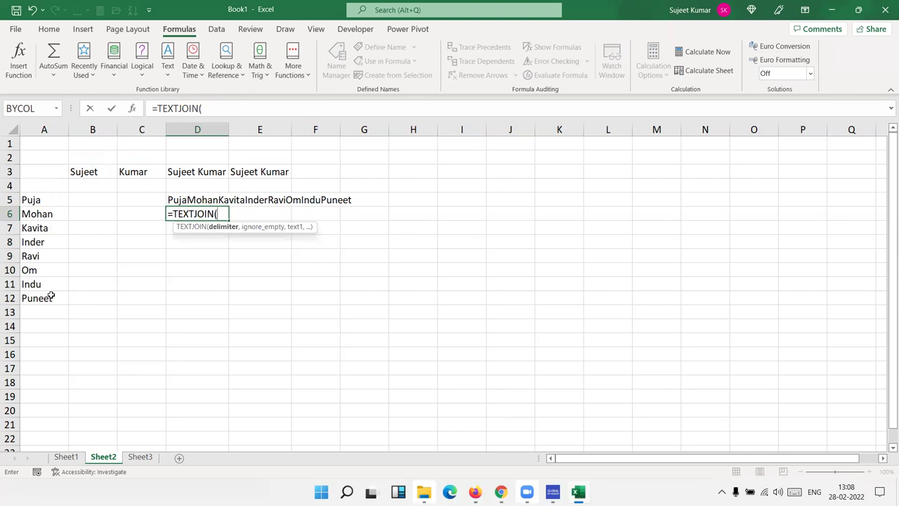
{"action": "type", "text": "\" \","}
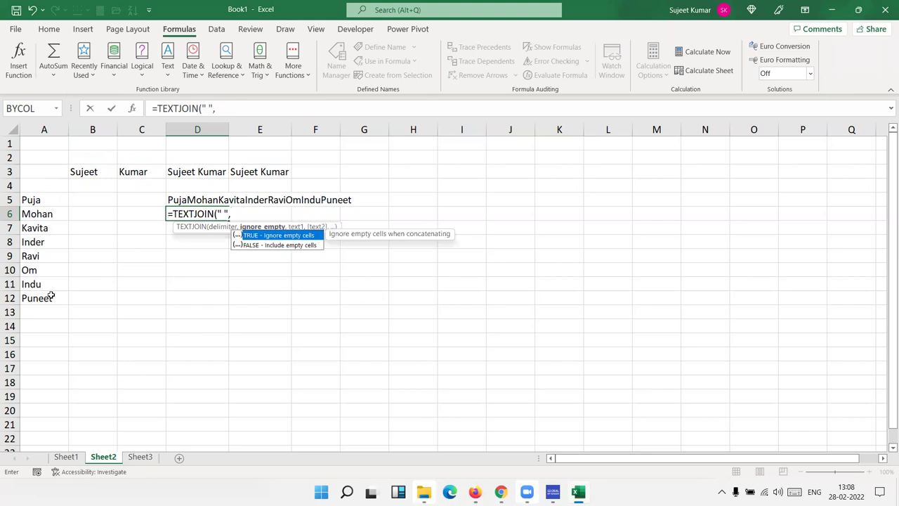
{"action": "key", "text": "Tab"}
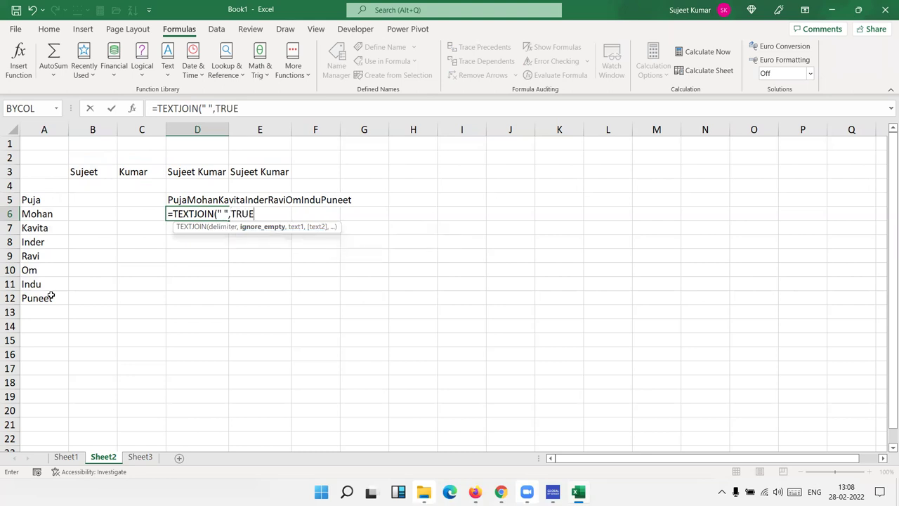
{"action": "type", "text": ","}
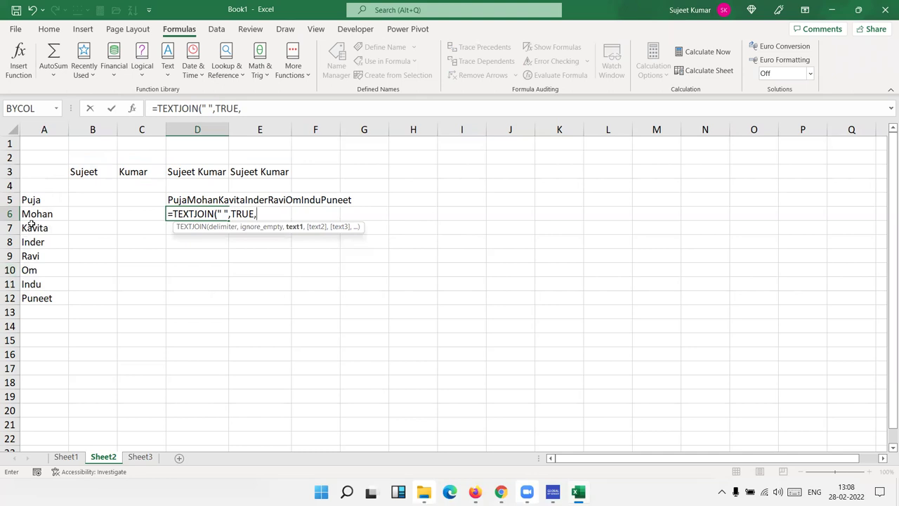
{"action": "left_click_drag", "start_coordinate": [40, 200], "coordinate": [44, 284]}
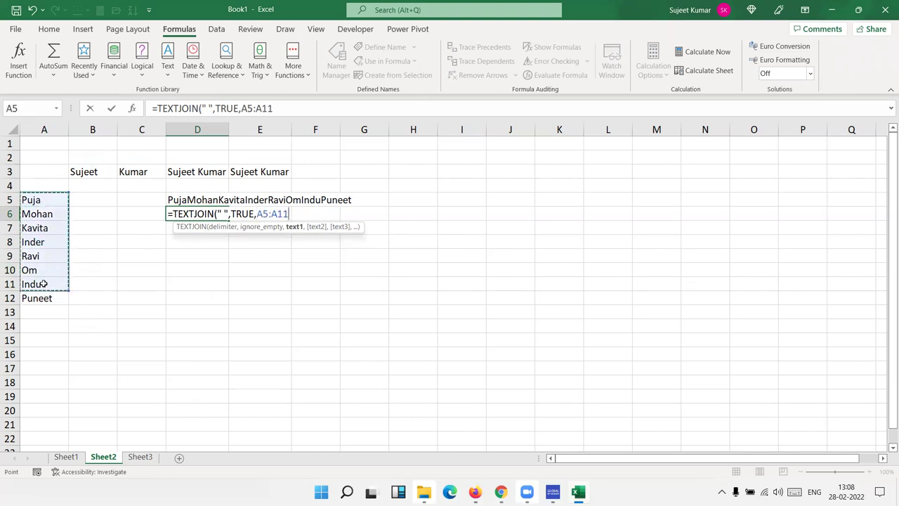
{"action": "key", "text": "shift+Down"}
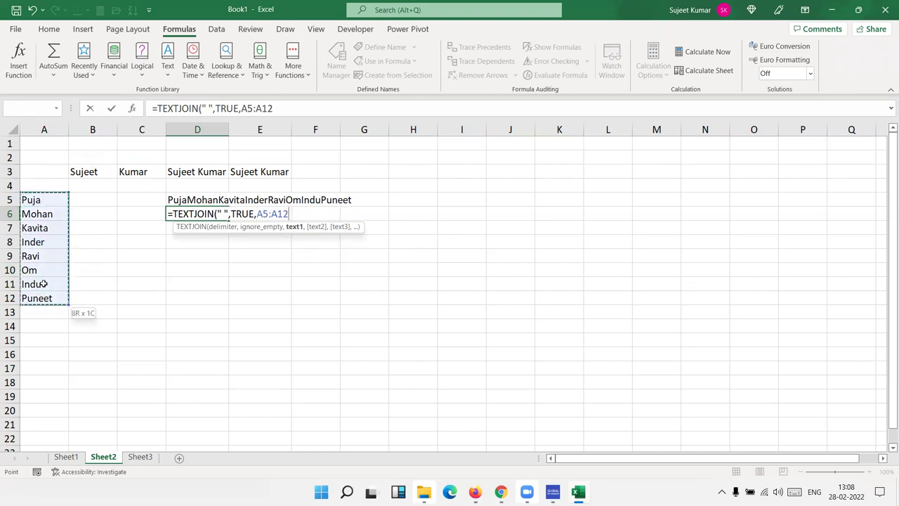
{"action": "key", "text": "Return"}
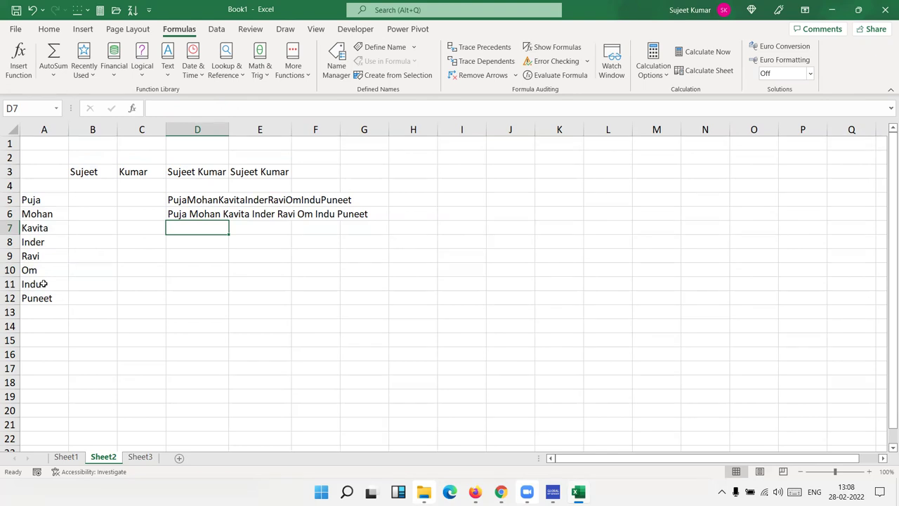
Step: Step between D5 and D6 to compare the CONCAT and TEXTJOIN formulas
{"action": "key", "text": "Up"}
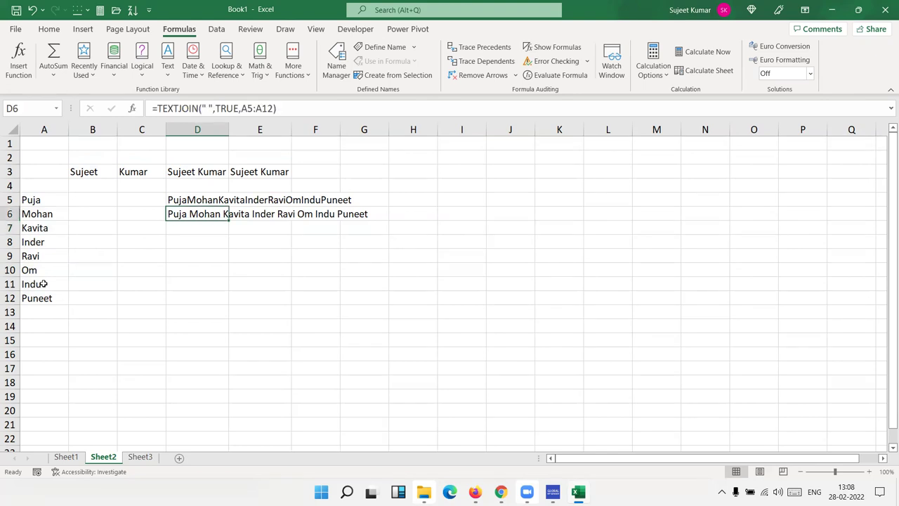
{"action": "key", "text": "Down"}
{"action": "key", "text": "Left"}
{"action": "key", "text": "Left"}
{"action": "key", "text": "Left"}
{"action": "key", "text": "Right"}
{"action": "key", "text": "Right"}
{"action": "key", "text": "Right"}
{"action": "key", "text": "Up"}
{"action": "key", "text": "Up"}
{"action": "key", "text": "Down"}
{"action": "key", "text": "Down"}
{"action": "key", "text": "Left"}
{"action": "key", "text": "Left"}
{"action": "key", "text": "Left"}
{"action": "key", "text": "Right"}
{"action": "key", "text": "Right"}
{"action": "key", "text": "Right"}
{"action": "key", "text": "Down"}
{"action": "key", "text": "Up"}
{"action": "key", "text": "Up"}
{"action": "key", "text": "Up"}
{"action": "key", "text": "Down"}
{"action": "key", "text": "Down"}
{"action": "key", "text": "Down"}
{"action": "key", "text": "Down"}
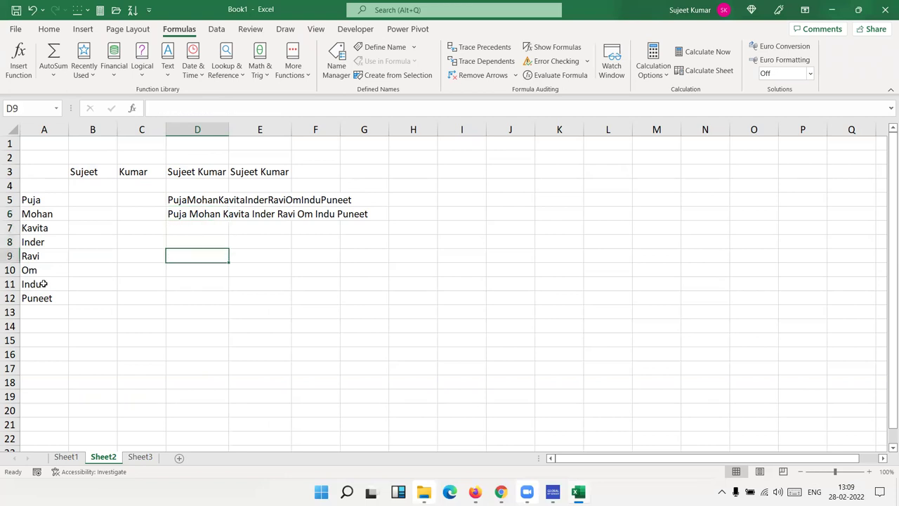
Step: Type the headers Name, DOJ and DOL in D9:F9
{"action": "type", "text": "Name"}
{"action": "key", "text": "Tab"}
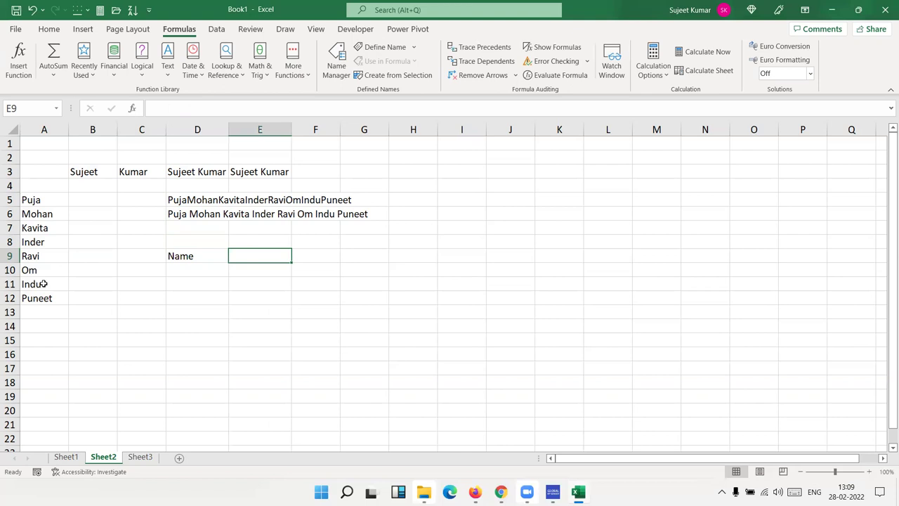
{"action": "type", "text": "DOJ"}
{"action": "key", "text": "Tab"}
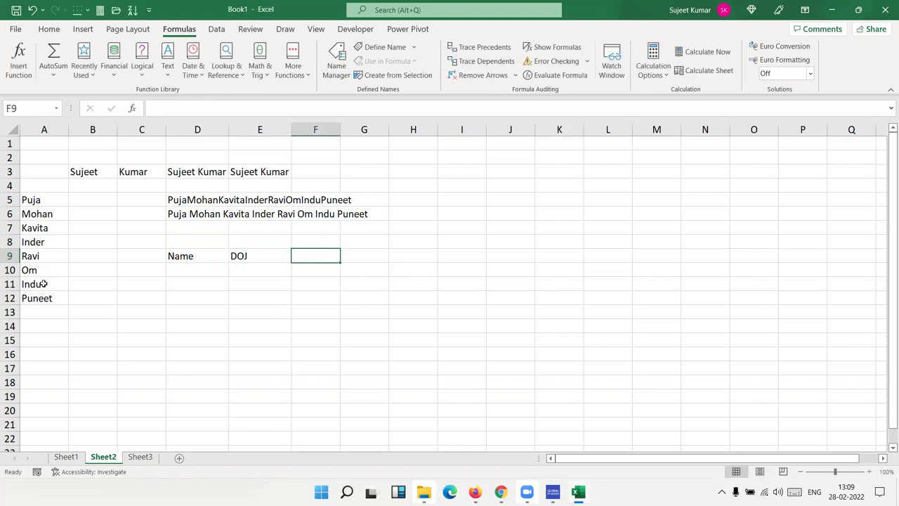
{"action": "type", "text": "DOL"}
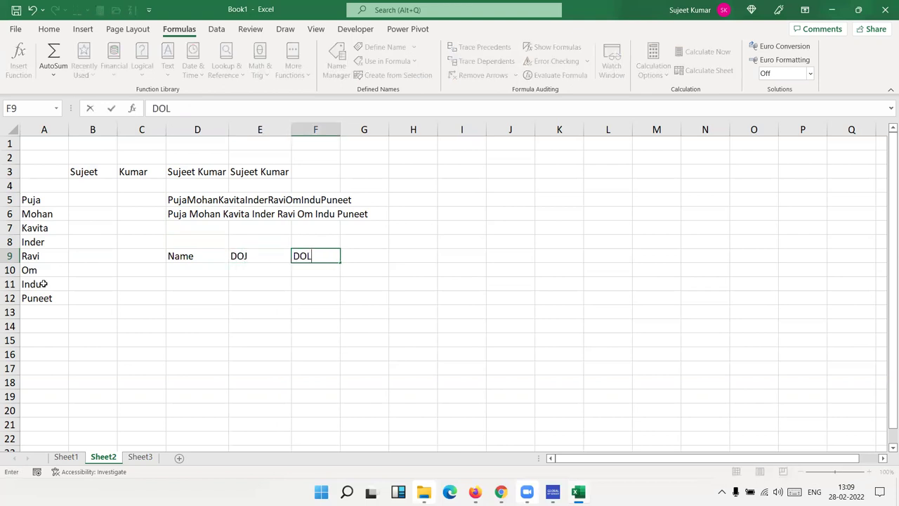
{"action": "key", "text": "Return"}
Step: Enter a sample name, joining date 1/1 and today's date in row 10; autofit column C and widen column G
{"action": "type", "text": "Puja"}
{"action": "key", "text": "Tab"}
{"action": "type", "text": "1/1"}
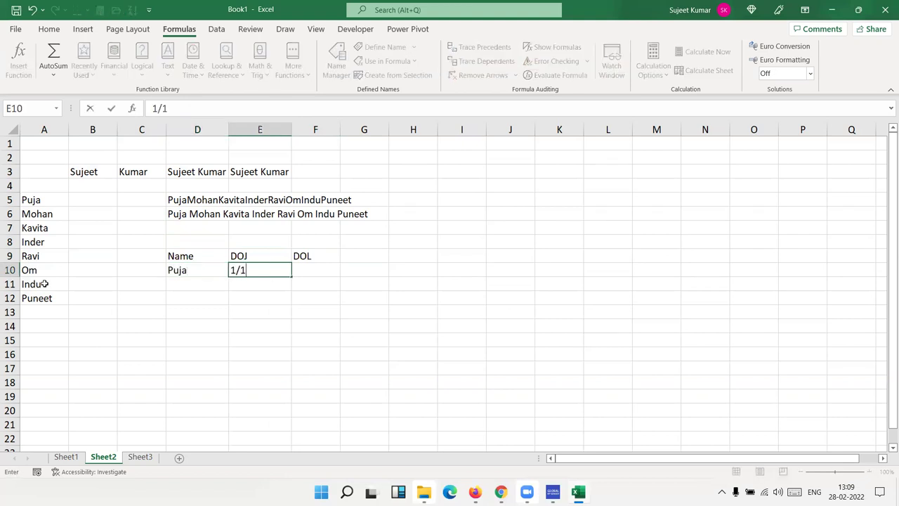
{"action": "key", "text": "Tab"}
{"action": "key", "text": "ctrl+semicolon"}
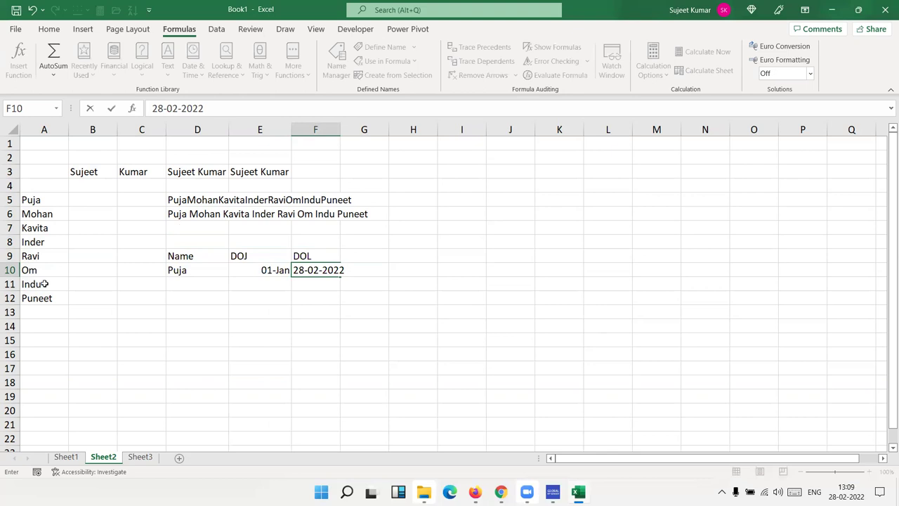
{"action": "key", "text": "Tab"}
{"action": "double_click", "coordinate": [166, 129]}
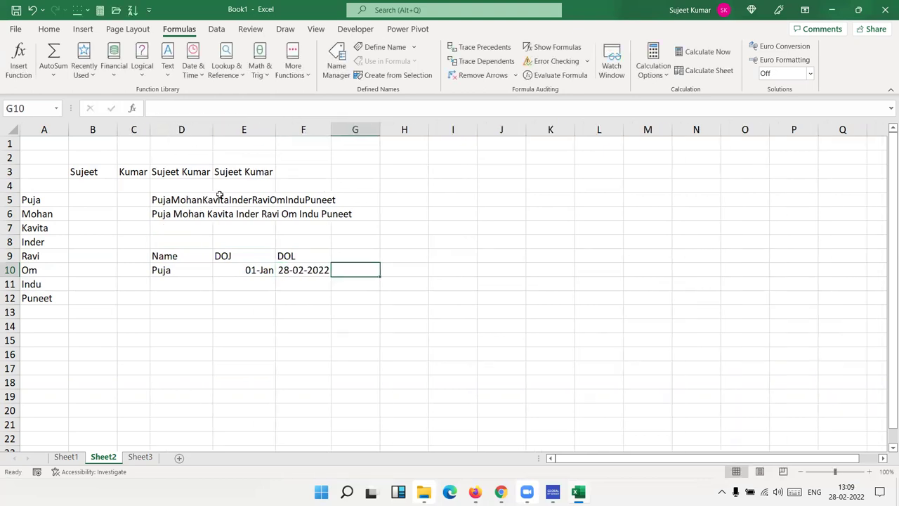
{"action": "left_click_drag", "start_coordinate": [381, 130], "coordinate": [567, 133]}
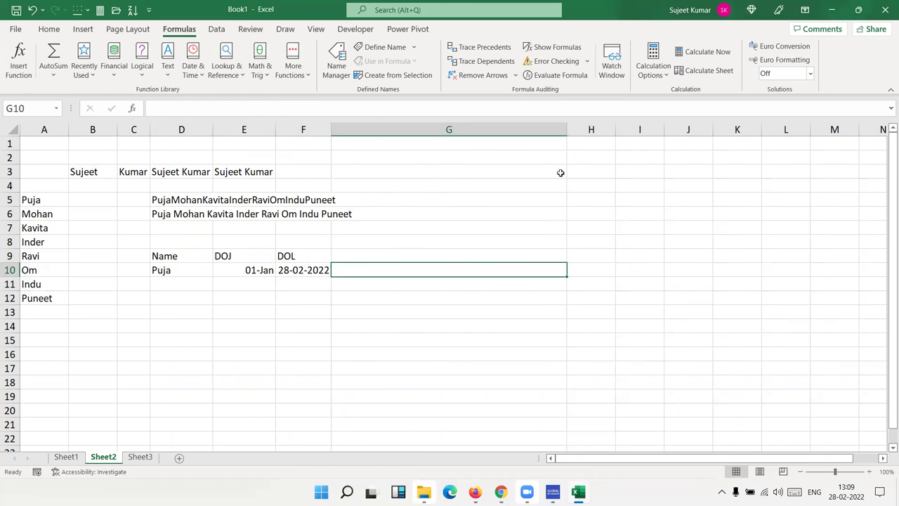
Step: In G10, enter =D10&" Worked form "&E10&" To "&F10 to build the sentence
{"action": "type", "text": "=\""}
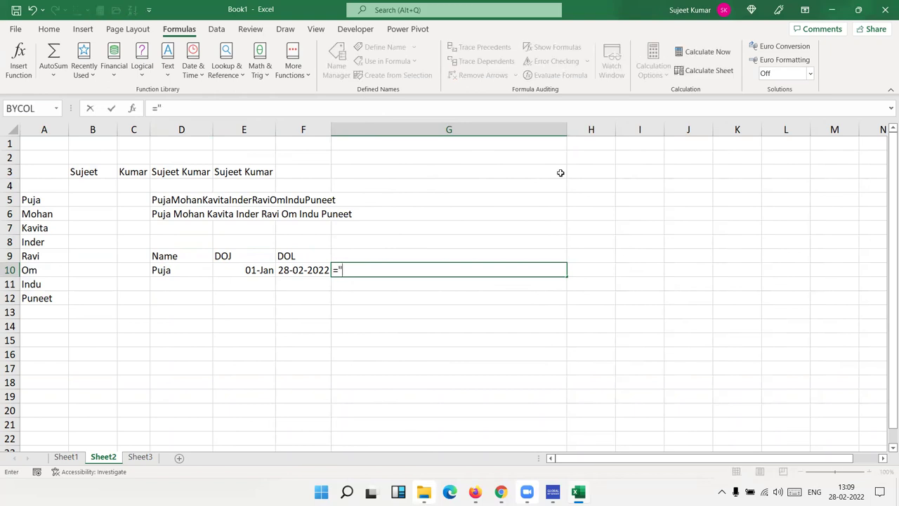
{"action": "key", "text": "BackSpace"}
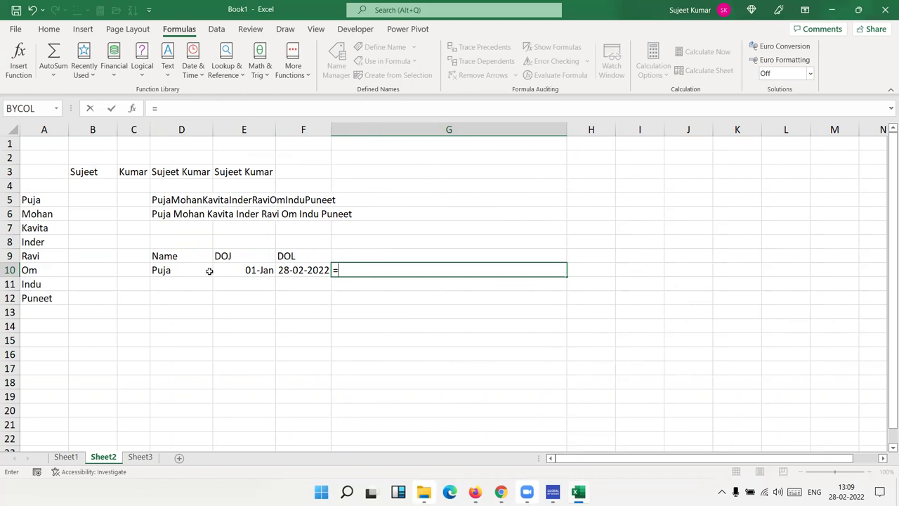
{"action": "left_click", "coordinate": [197, 276]}
{"action": "type", "text": "&"}
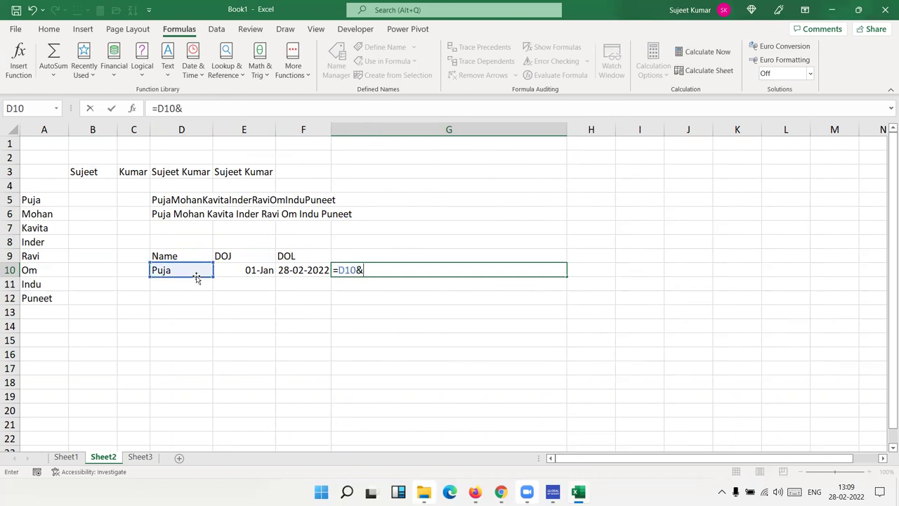
{"action": "type", "text": "\" Work"}
{"action": "type", "text": "ed form \"&"}
{"action": "left_click", "coordinate": [240, 270]}
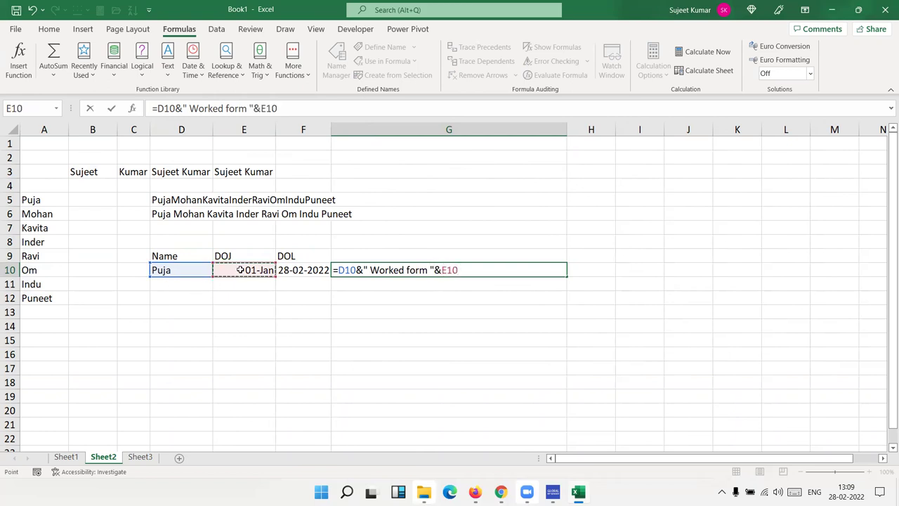
{"action": "type", "text": "&"}
{"action": "type", "text": "\" To \""}
{"action": "type", "text": "&"}
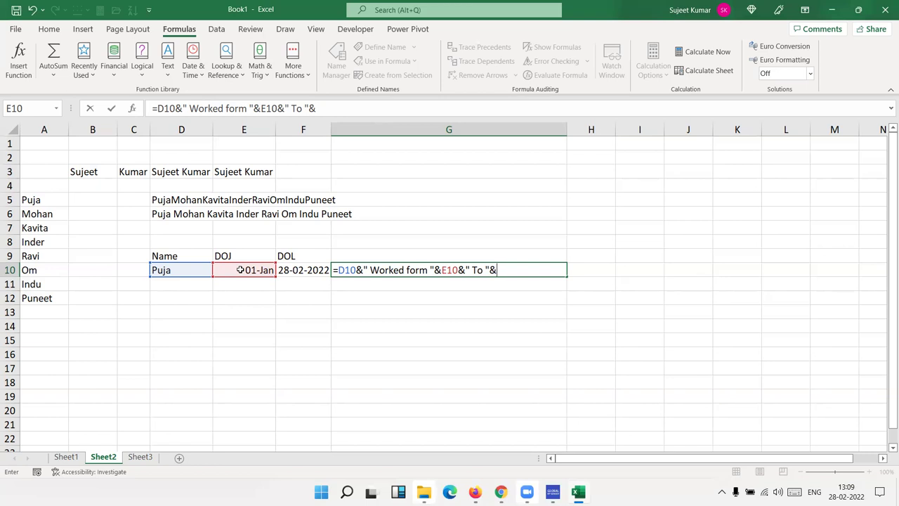
{"action": "left_click", "coordinate": [288, 270]}
{"action": "key", "text": "Return"}
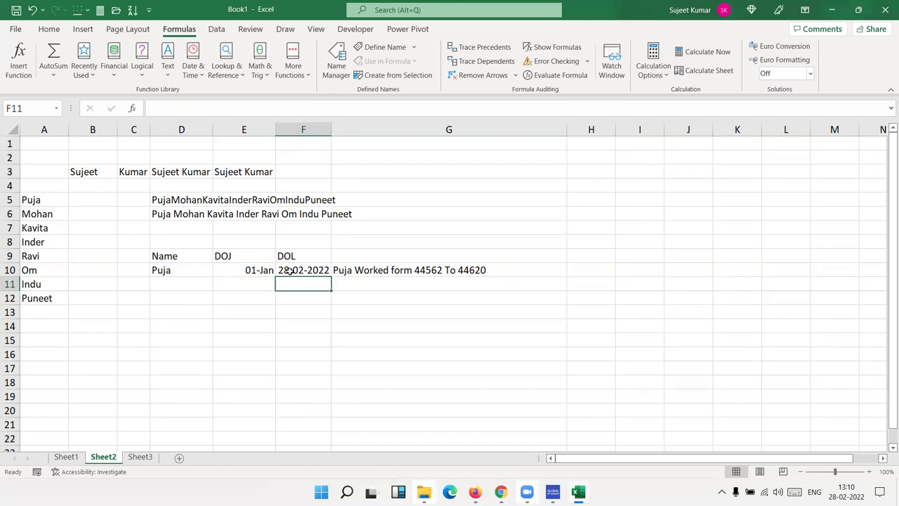
{"action": "left_click", "coordinate": [289, 271]}
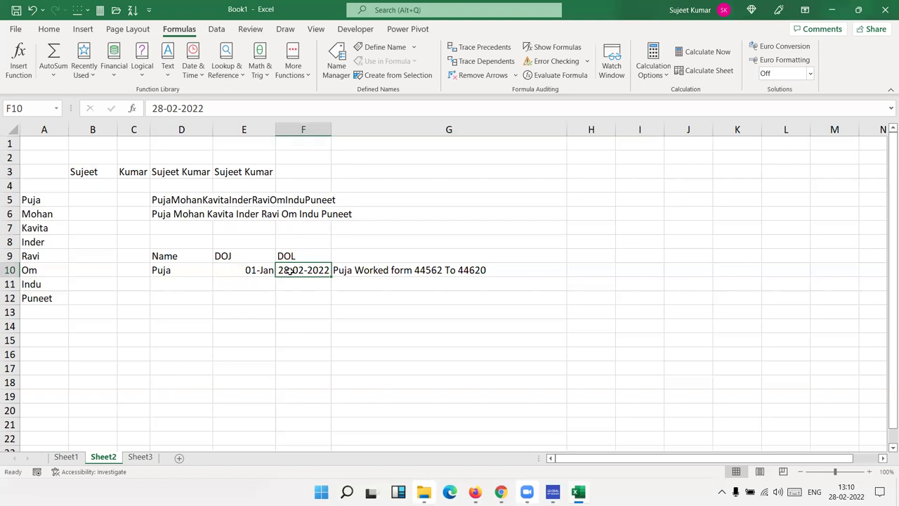
{"action": "key", "text": "Left"}
{"action": "left_click", "coordinate": [289, 271]}
{"action": "key", "text": "Left"}
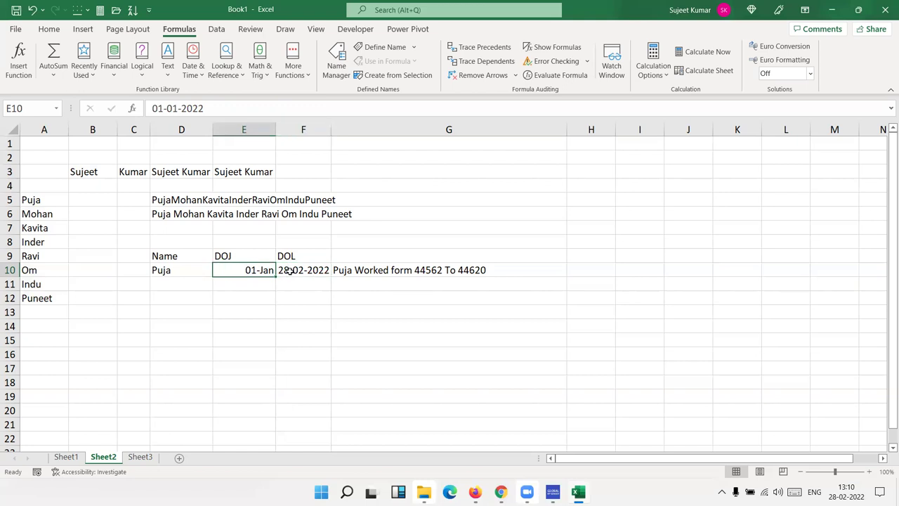
{"action": "key", "text": "ctrl+shift+grave"}
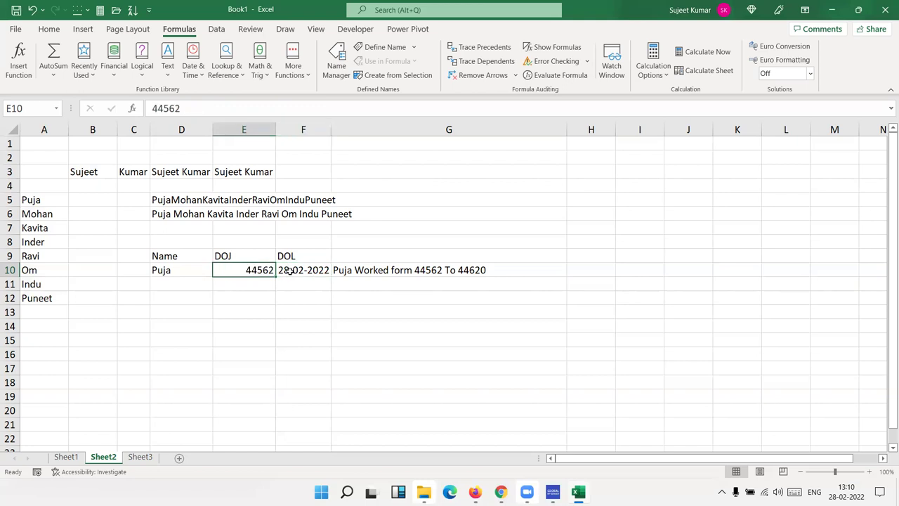
{"action": "key", "text": "ctrl+z"}
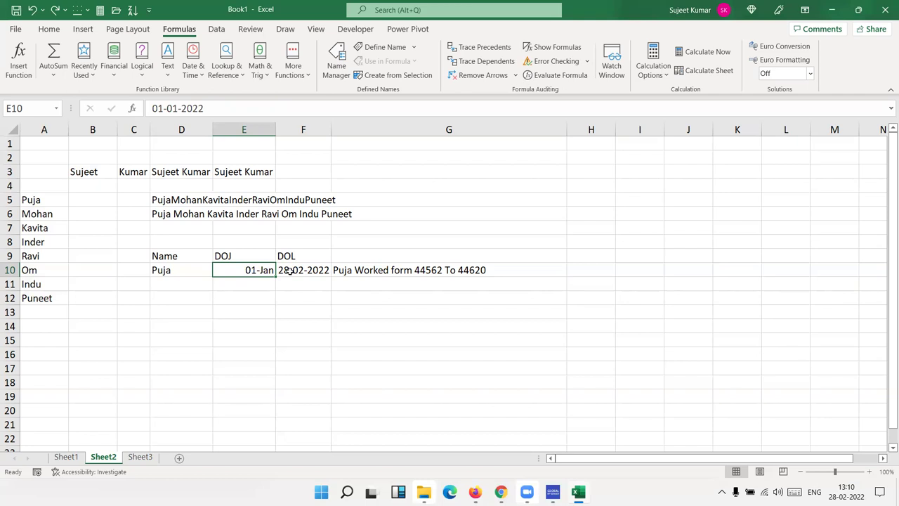
{"action": "key", "text": "Right"}
{"action": "key", "text": "Right"}
{"action": "key", "text": "Left"}
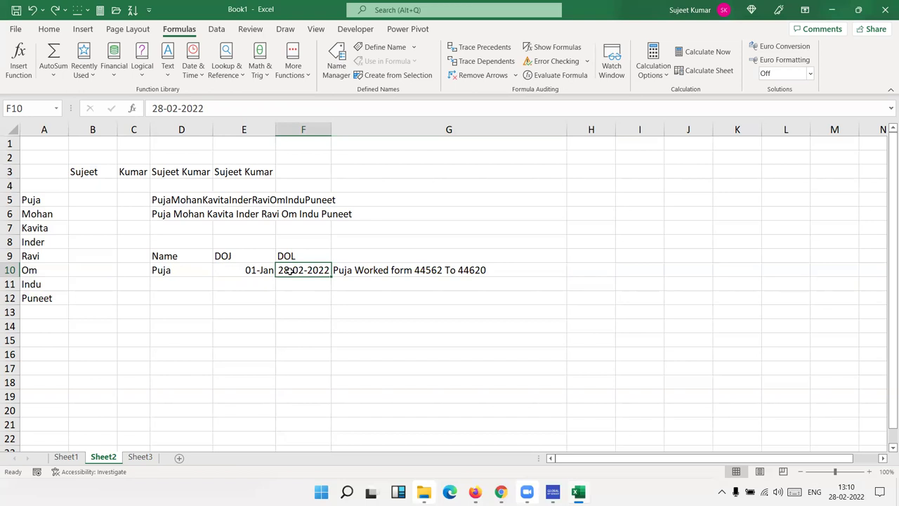
{"action": "key", "text": "Left"}
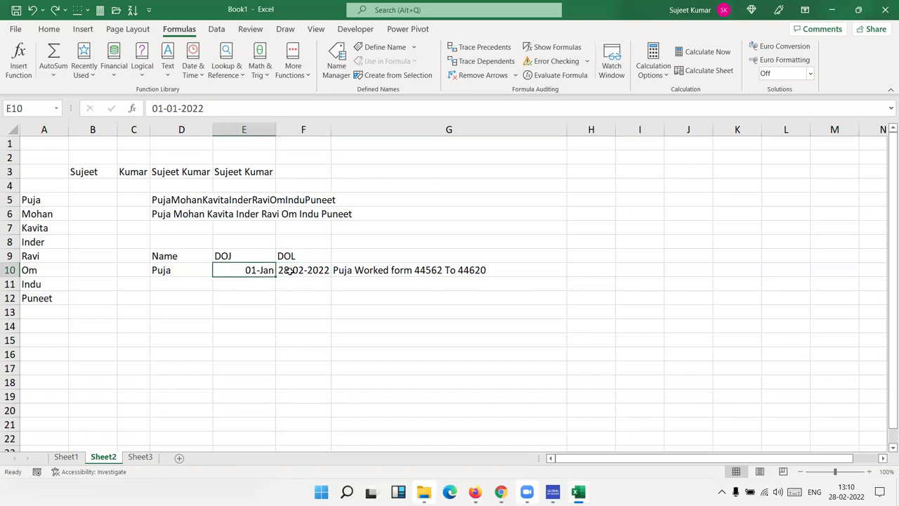
{"action": "key", "text": "Right"}
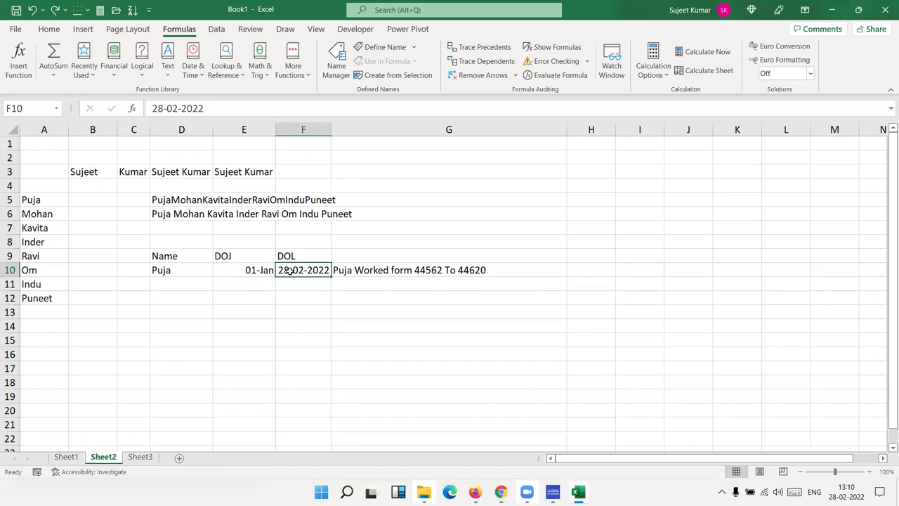
{"action": "key", "text": "Down"}
{"action": "key", "text": "Right"}
{"action": "key", "text": "Up"}
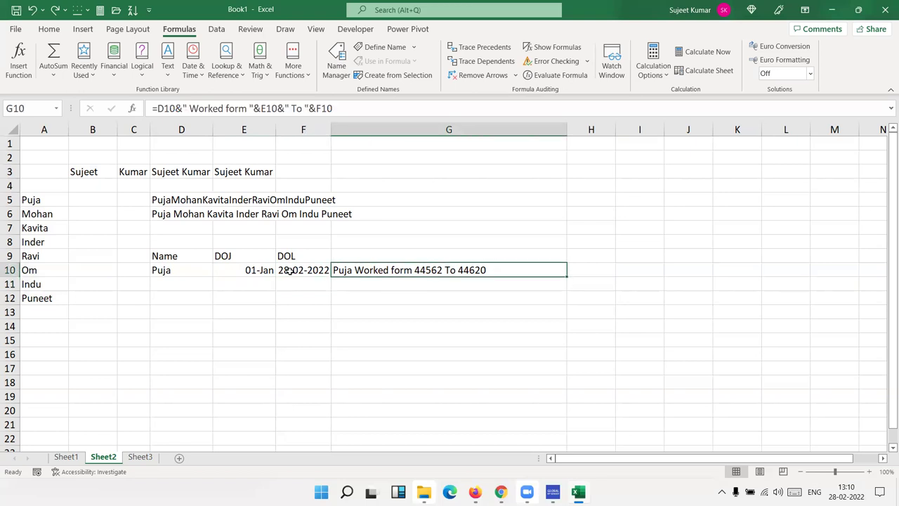
Step: Wrap E10 and F10 in TEXT(...,"DD-MMM-YY") inside the G10 sentence formula
{"action": "key", "text": "F2"}
{"action": "key", "text": "Left"}
{"action": "key", "text": "Left"}
{"action": "key", "text": "Left"}
{"action": "key", "text": "Left"}
{"action": "key", "text": "Left"}
{"action": "key", "text": "Left"}
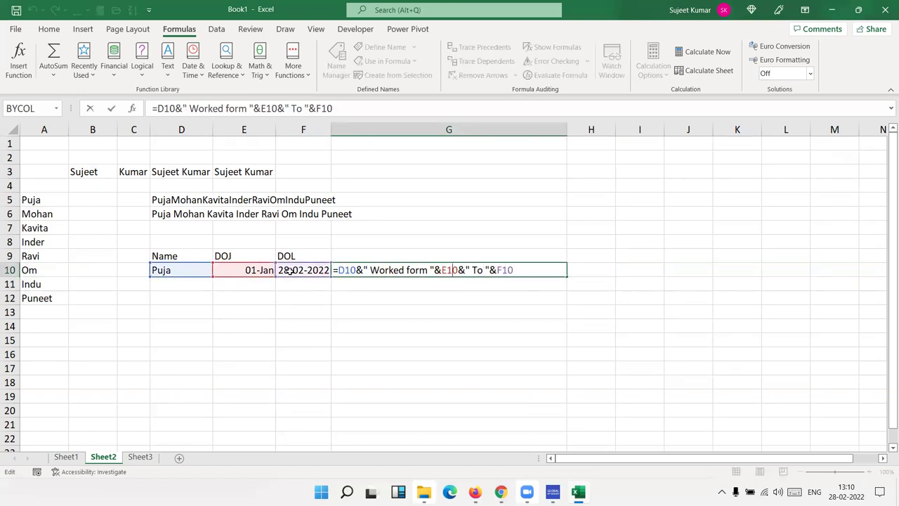
{"action": "key", "text": "Left"}
{"action": "key", "text": "Left"}
{"action": "type", "text": "te"}
{"action": "key", "text": "Tab"}
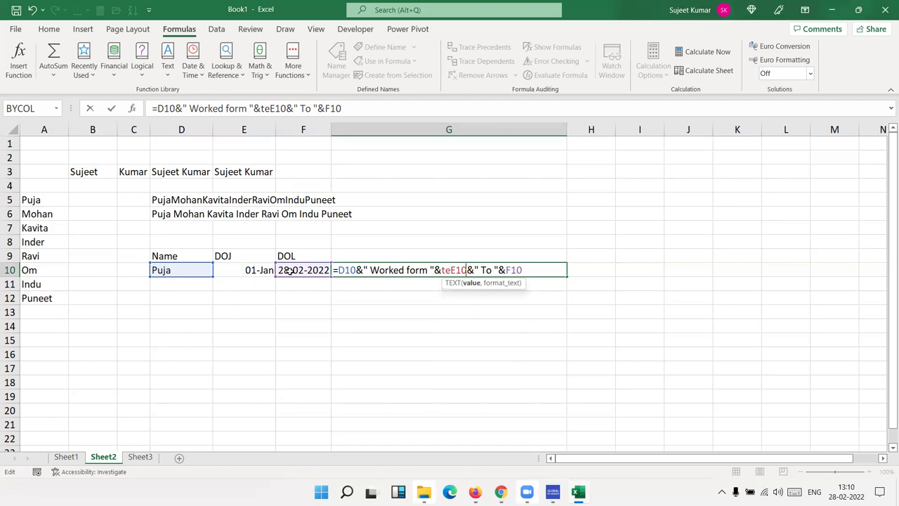
{"action": "key", "text": "Right"}
{"action": "key", "text": "Right"}
{"action": "key", "text": "Right"}
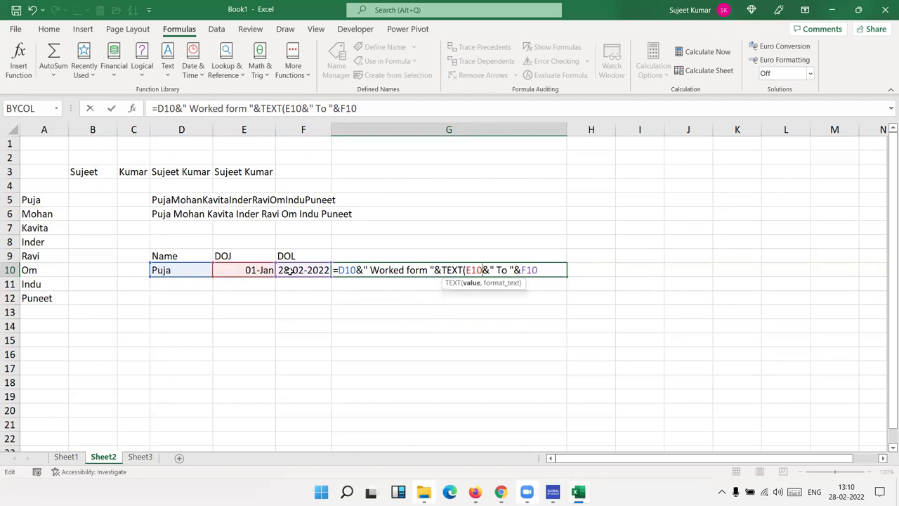
{"action": "type", "text": ",\"DD"}
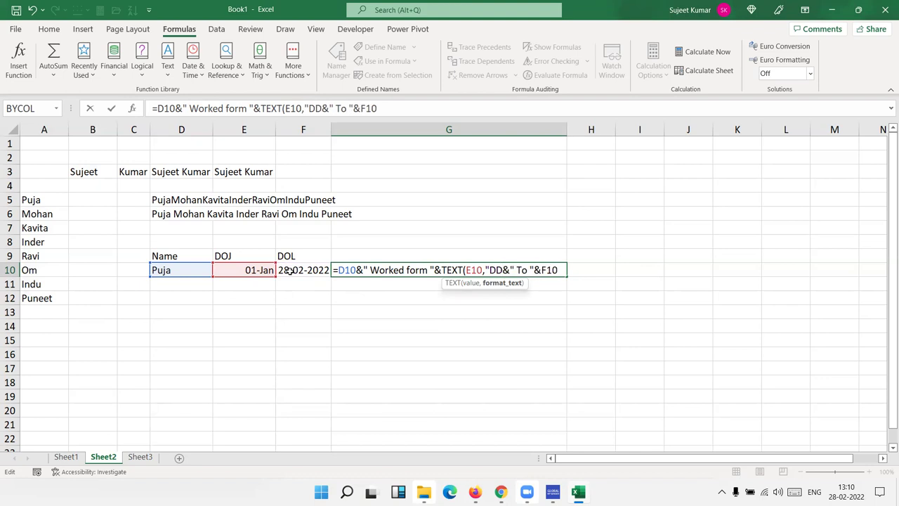
{"action": "type", "text": "-MMM-YY"}
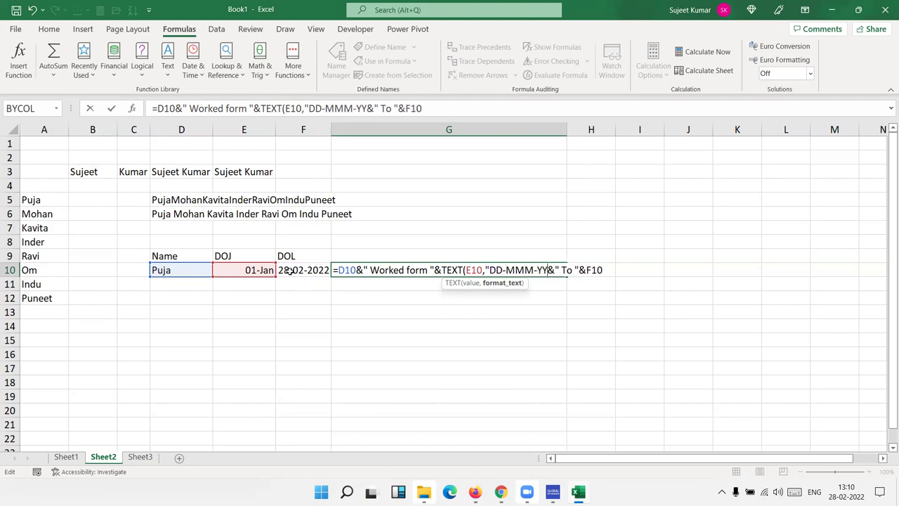
{"action": "type", "text": "\")"}
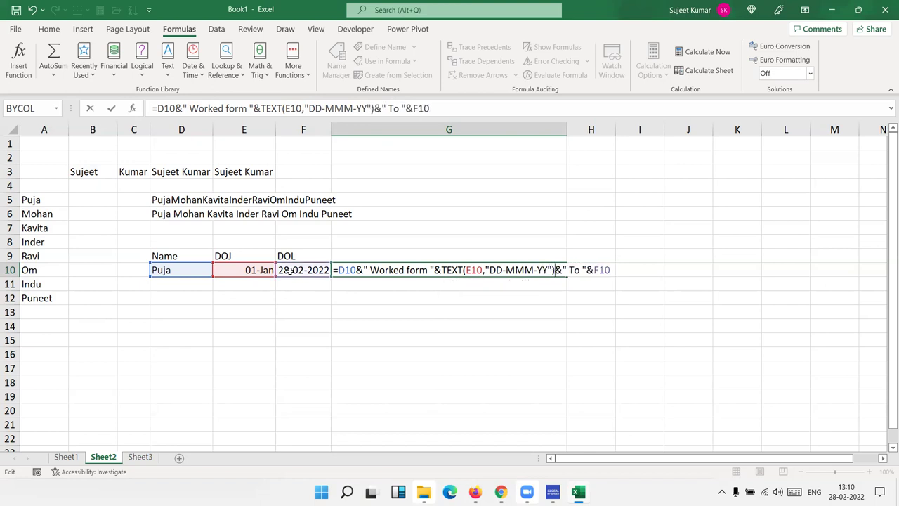
{"action": "key", "text": "Right"}
{"action": "key", "text": "Right"}
{"action": "key", "text": "Right"}
{"action": "key", "text": "Right"}
{"action": "key", "text": "Right"}
{"action": "key", "text": "Right"}
{"action": "key", "text": "Right"}
{"action": "key", "text": "Right"}
{"action": "key", "text": "Right"}
{"action": "type", "text": "te"}
{"action": "key", "text": "Tab"}
{"action": "key", "text": "Right"}
{"action": "key", "text": "Right"}
{"action": "key", "text": "Right"}
{"action": "type", "text": ",\"DD-MMM-YY\""}
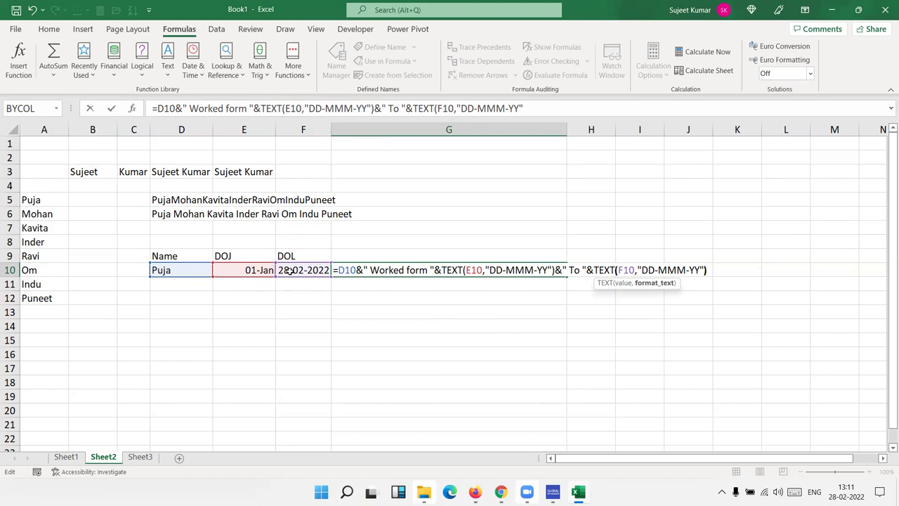
{"action": "type", "text": ")"}
{"action": "key", "text": "Return"}
Step: Check the G10 result, then move down toward row 15
{"action": "key", "text": "Up"}
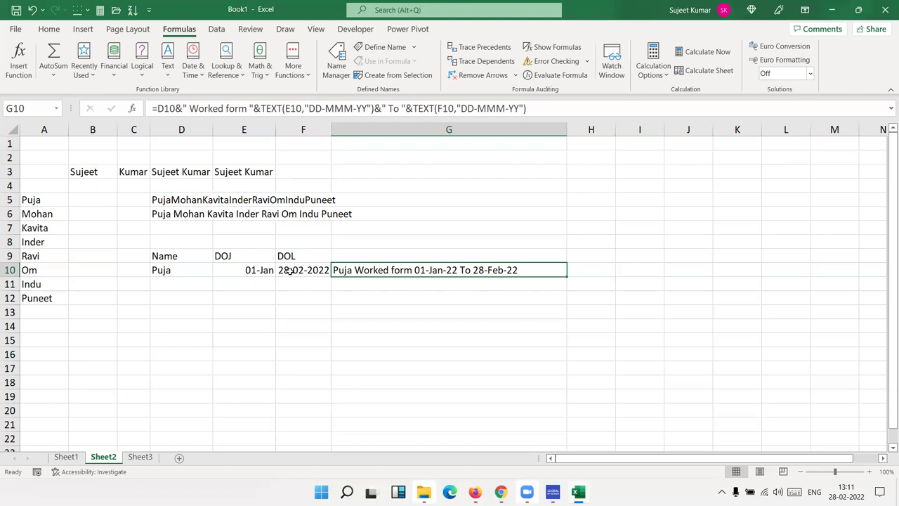
{"action": "key", "text": "Down"}
{"action": "key", "text": "Up"}
{"action": "key", "text": "Down"}
{"action": "key", "text": "Down"}
Step: Enter the number 123.369.852 in B15
{"action": "key", "text": "Down"}
{"action": "key", "text": "Down"}
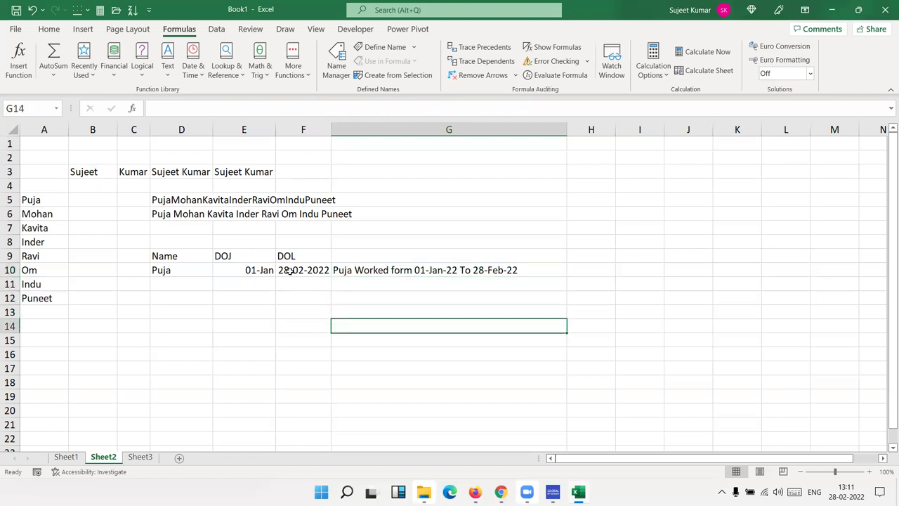
{"action": "key", "text": "Left"}
{"action": "key", "text": "Left"}
{"action": "key", "text": "Left"}
{"action": "key", "text": "Left"}
{"action": "key", "text": "Down"}
{"action": "key", "text": "Down"}
{"action": "key", "text": "Down"}
{"action": "key", "text": "Up"}
{"action": "key", "text": "Up"}
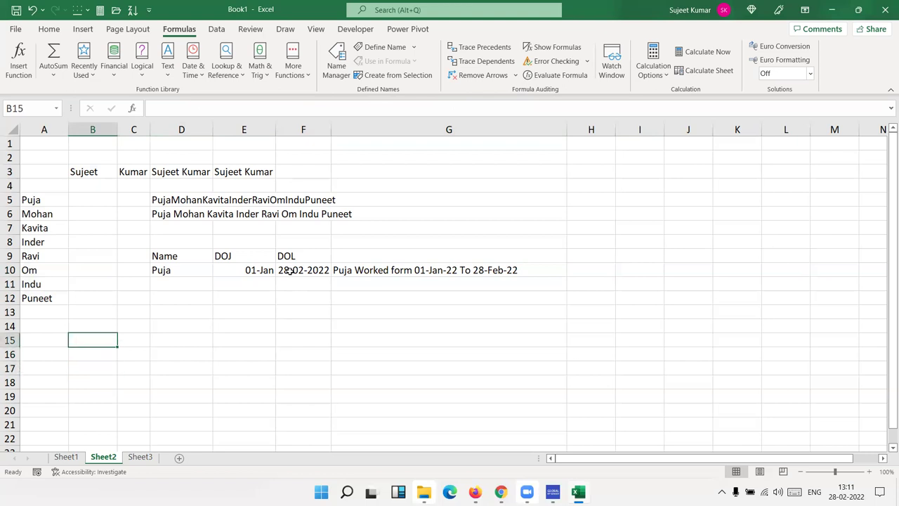
{"action": "type", "text": "123"}
{"action": "type", "text": "3"}
{"action": "key", "text": "BackSpace"}
{"action": "type", "text": ".369.85"}
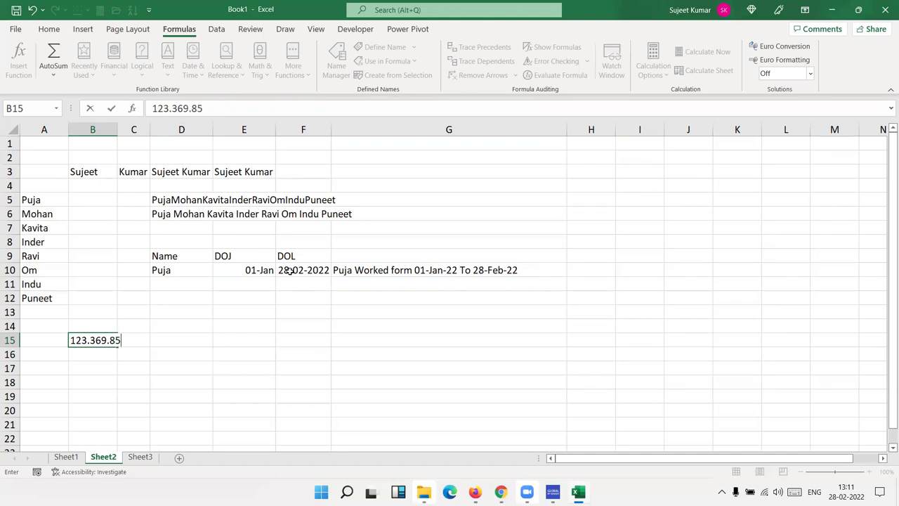
{"action": "type", "text": "2"}
{"action": "key", "text": "Tab"}
Step: In D15, extract the first three digits with =LEFT(B15,3), giving 123
{"action": "key", "text": "Tab"}
{"action": "type", "text": "="}
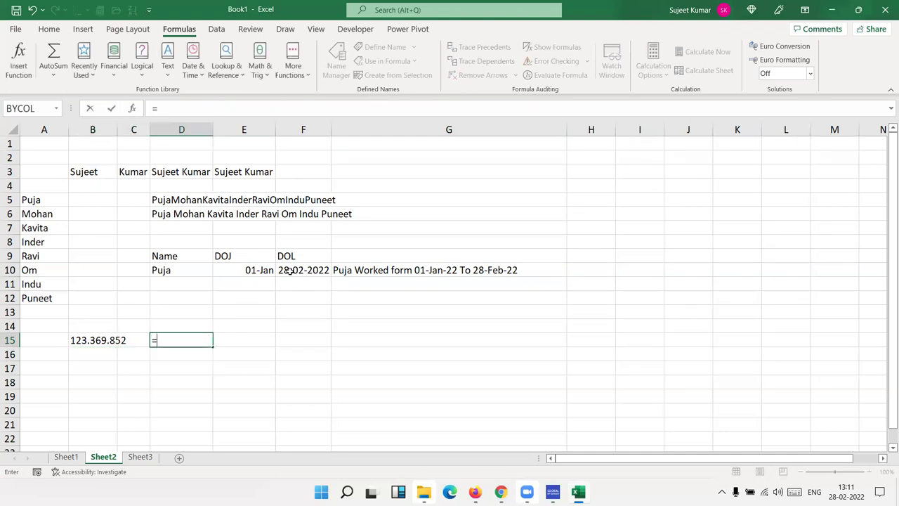
{"action": "type", "text": "le"}
{"action": "key", "text": "Tab"}
{"action": "key", "text": "Left"}
{"action": "key", "text": "Left"}
{"action": "type", "text": ","}
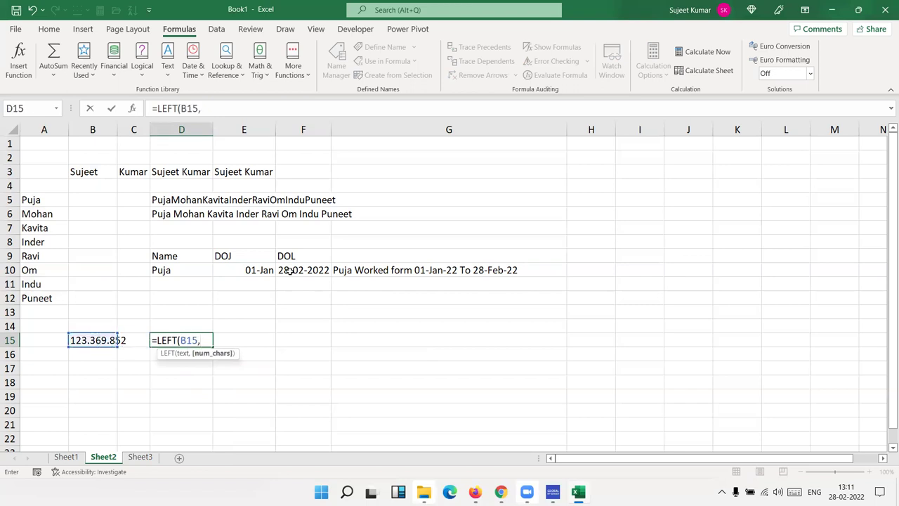
{"action": "type", "text": "3"}
{"action": "key", "text": "Return"}
{"action": "key", "text": "Up"}
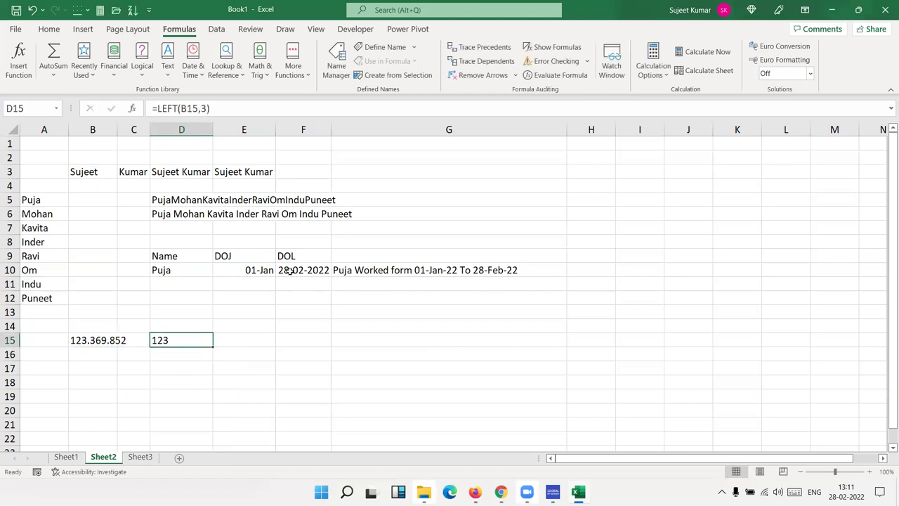
Step: In E15, extract the middle group 369 with =MID(B15,5,3), correcting the start position from 4
{"action": "key", "text": "Right"}
{"action": "type", "text": "="}
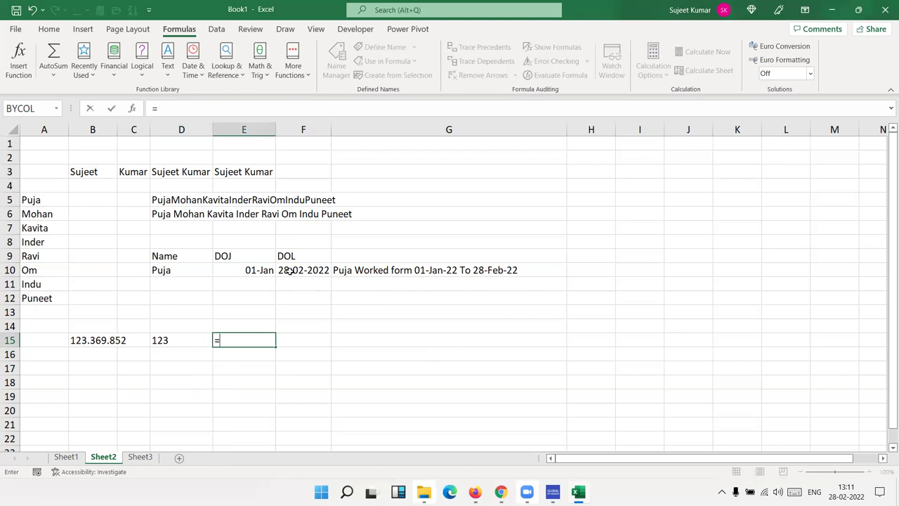
{"action": "type", "text": "mid("}
{"action": "key", "text": "Left"}
{"action": "key", "text": "Left"}
{"action": "key", "text": "Left"}
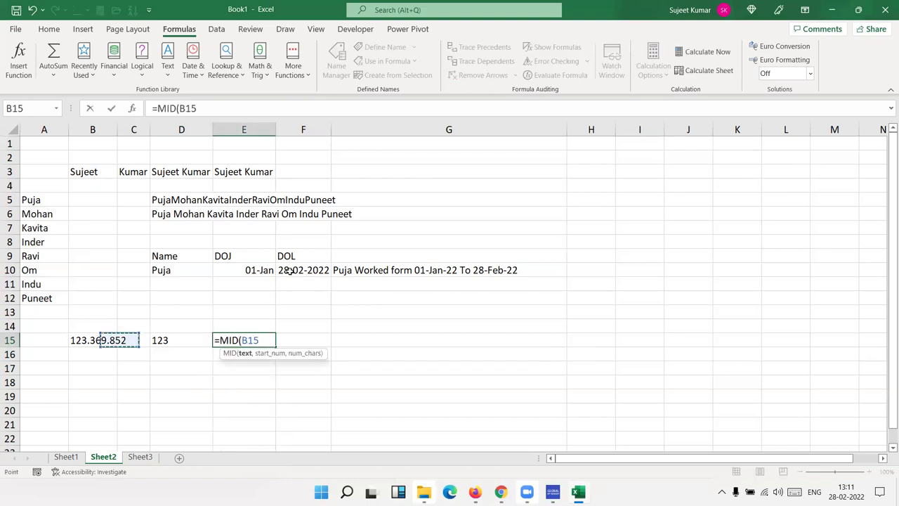
{"action": "type", "text": ","}
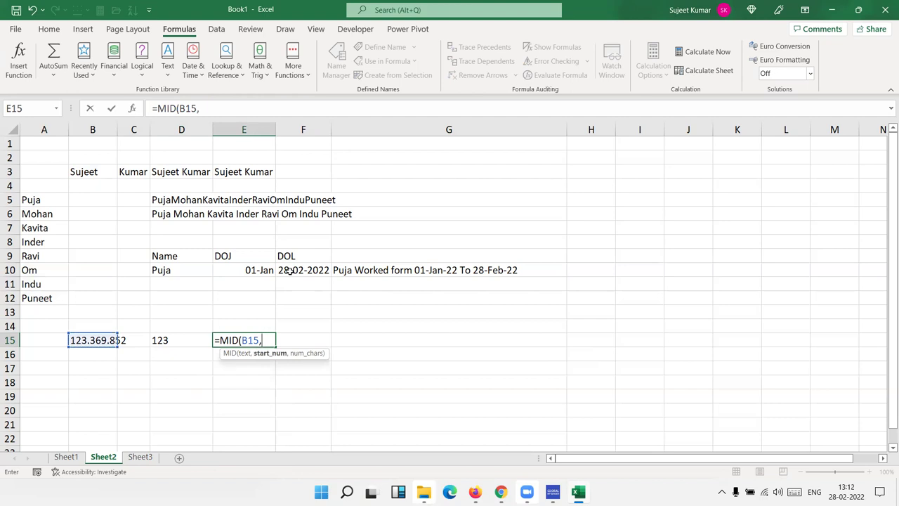
{"action": "type", "text": "4,3"}
{"action": "key", "text": "Return"}
{"action": "key", "text": "Up"}
{"action": "key", "text": "F2"}
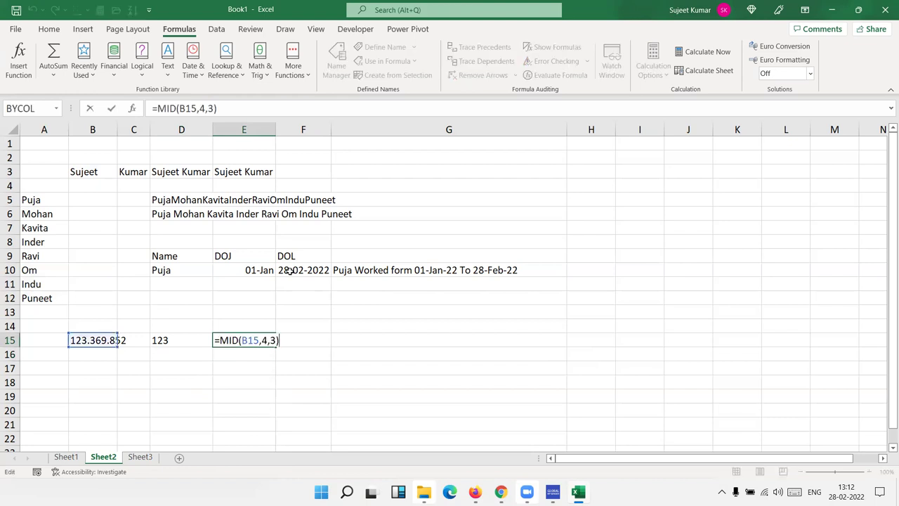
{"action": "key", "text": "Left"}
{"action": "key", "text": "Left"}
{"action": "key", "text": "Left"}
{"action": "key", "text": "BackSpace"}
{"action": "type", "text": "5"}
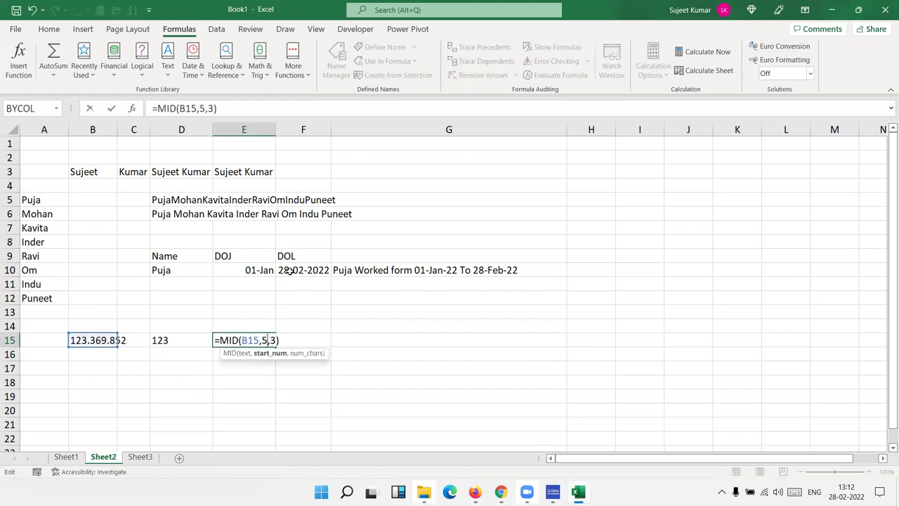
{"action": "key", "text": "Return"}
{"action": "key", "text": "Up"}
{"action": "key", "text": "Right"}
Step: In F15, extract the last three digits with =RIGHT(B15,3), giving 852
{"action": "type", "text": "="}
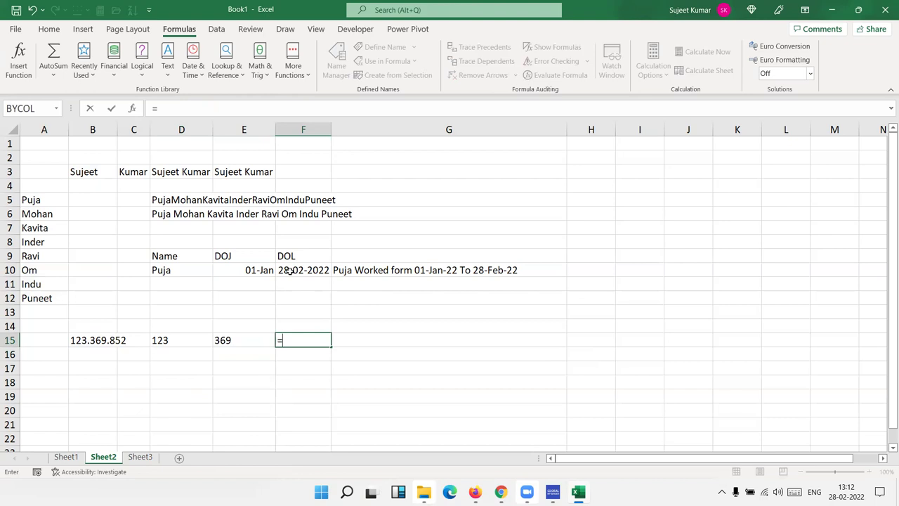
{"action": "type", "text": "righ"}
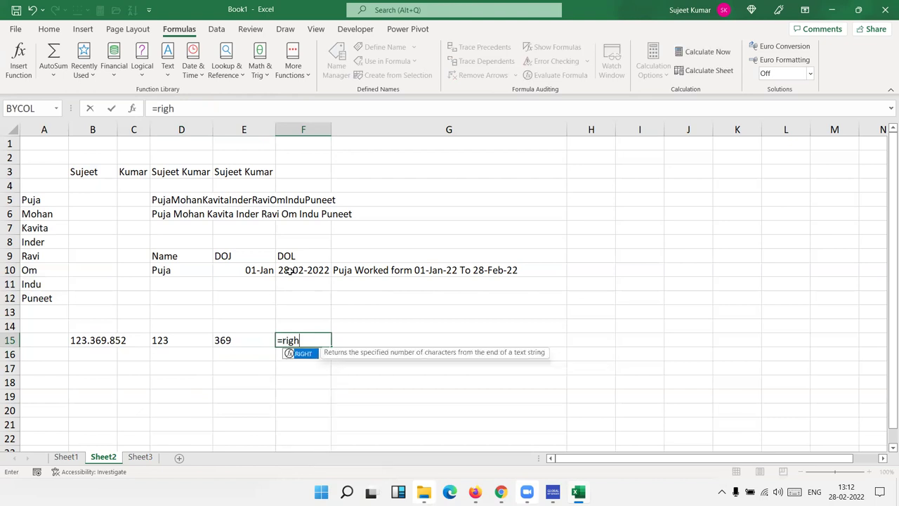
{"action": "key", "text": "Tab"}
{"action": "key", "text": "Left"}
{"action": "key", "text": "Left"}
{"action": "key", "text": "Left"}
{"action": "key", "text": "Left"}
{"action": "type", "text": ","}
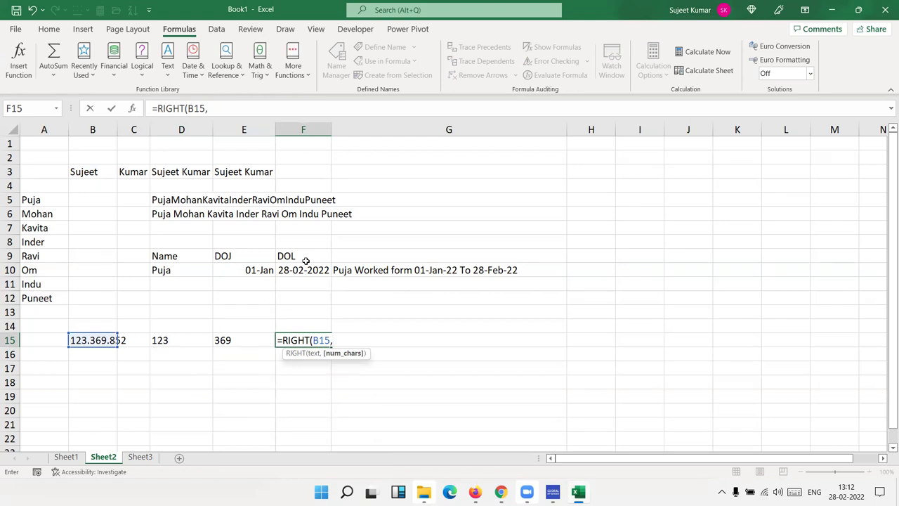
{"action": "type", "text": "3"}
{"action": "key", "text": "Return"}
{"action": "key", "text": "Up"}
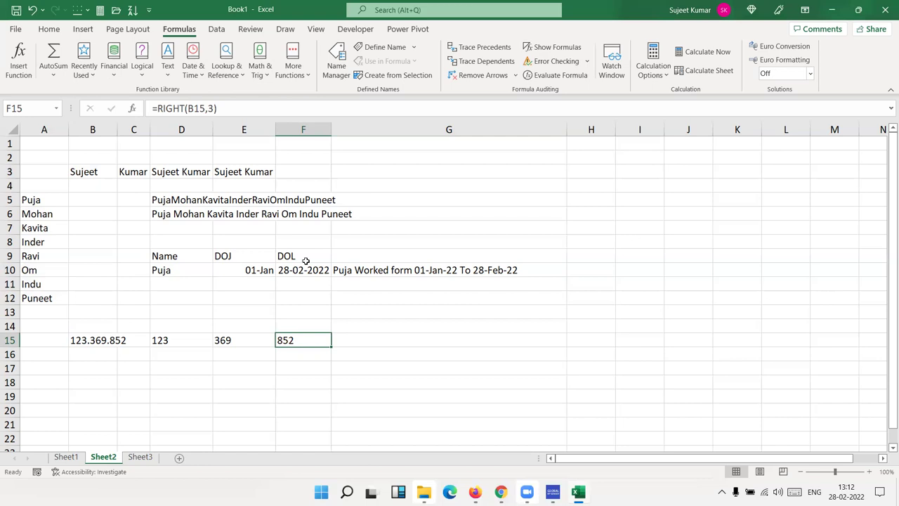
Step: Move down the sheet into the empty rows below the examples
{"action": "key", "text": "Down"}
{"action": "key", "text": "Down"}
{"action": "key", "text": "Down"}
{"action": "key", "text": "Down"}
{"action": "key", "text": "Down"}
{"action": "key", "text": "Down"}
{"action": "key", "text": "Down"}
{"action": "key", "text": "Down"}
{"action": "key", "text": "Down"}
{"action": "key", "text": "Up"}
{"action": "key", "text": "Up"}
{"action": "key", "text": "Up"}
{"action": "key", "text": "Up"}
{"action": "key", "text": "Up"}
{"action": "key", "text": "Down"}
{"action": "key", "text": "Down"}
{"action": "key", "text": "Down"}
{"action": "key", "text": "Down"}
{"action": "key", "text": "Down"}
{"action": "key", "text": "Down"}
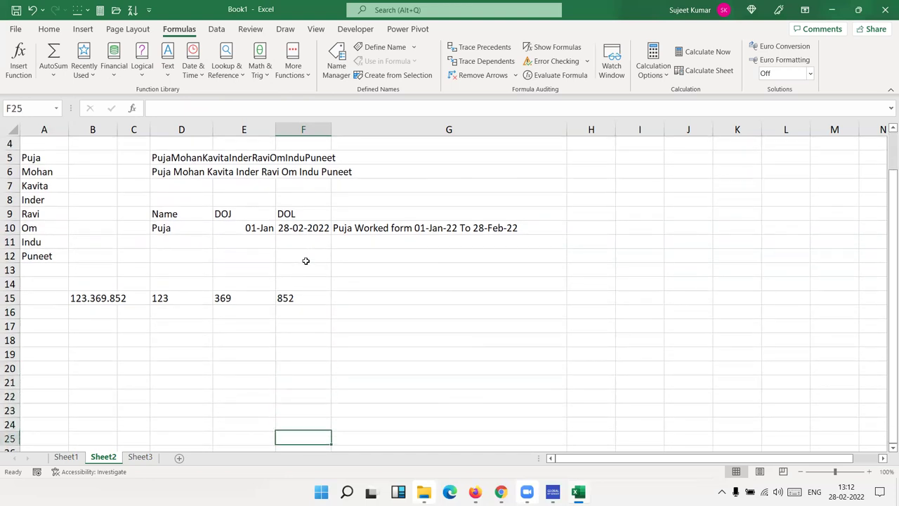
{"action": "key", "text": "Down"}
{"action": "key", "text": "Down"}
{"action": "key", "text": "Down"}
Step: Type a sample e-mail address into B19 and return to that cell
{"action": "key", "text": "Left"}
{"action": "key", "text": "Left"}
{"action": "key", "text": "Left"}
{"action": "key", "text": "Left"}
{"action": "key", "text": "Up"}
{"action": "key", "text": "Up"}
{"action": "key", "text": "Up"}
{"action": "key", "text": "Up"}
{"action": "key", "text": "Up"}
{"action": "key", "text": "Up"}
{"action": "key", "text": "Right"}
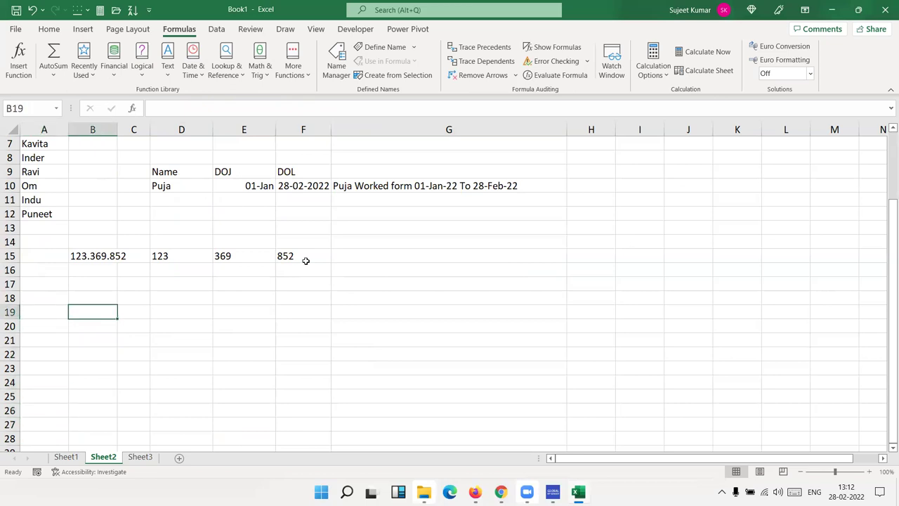
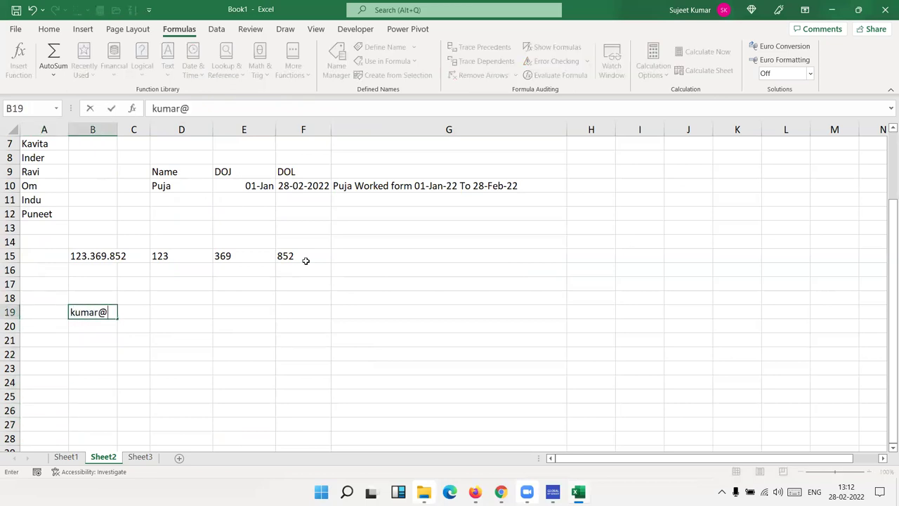
{"action": "key", "text": "Return"}
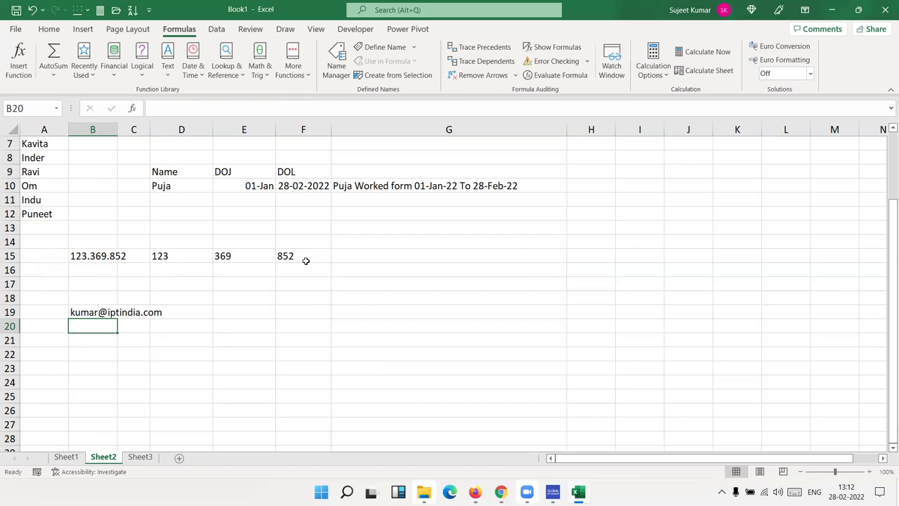
{"action": "key", "text": "Up"}
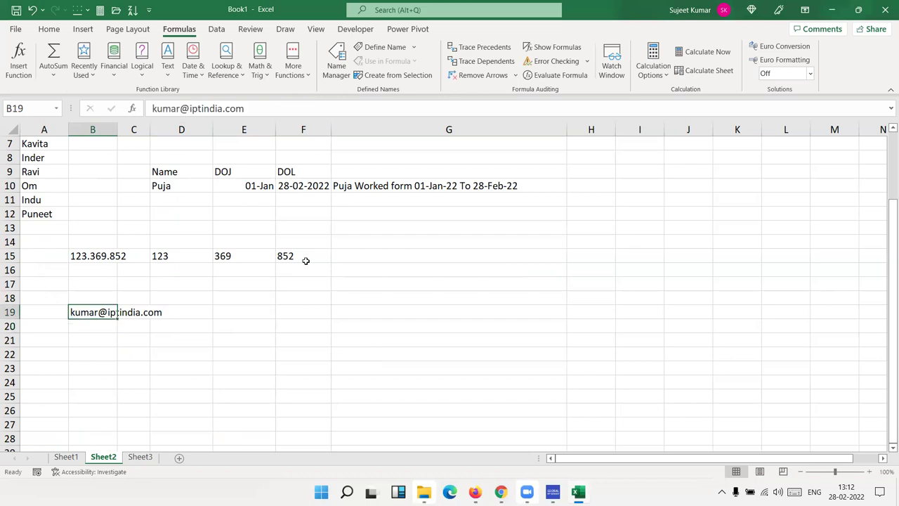
Step: Add headers id in D18 and site in E18, and autofit column B to the e-mail
{"action": "key", "text": "Right"}
{"action": "key", "text": "Right"}
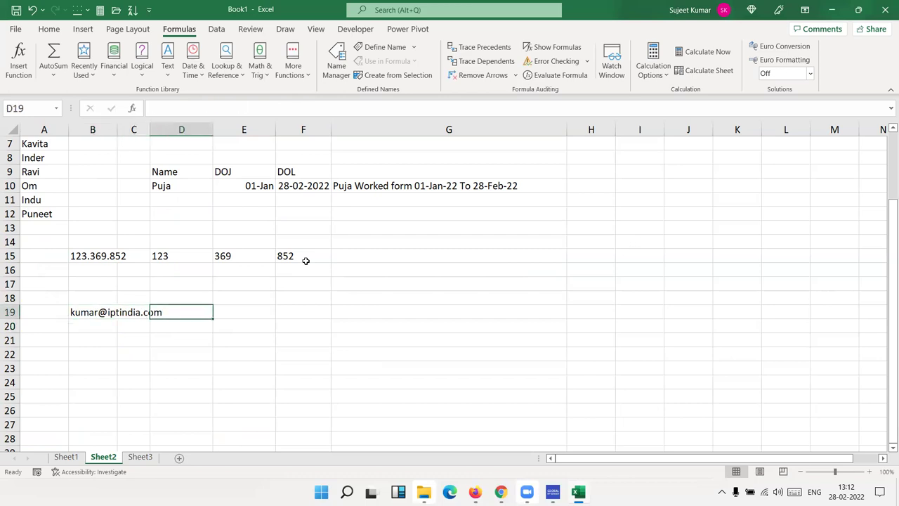
{"action": "key", "text": "Right"}
{"action": "key", "text": "Up"}
{"action": "type", "text": "sit"}
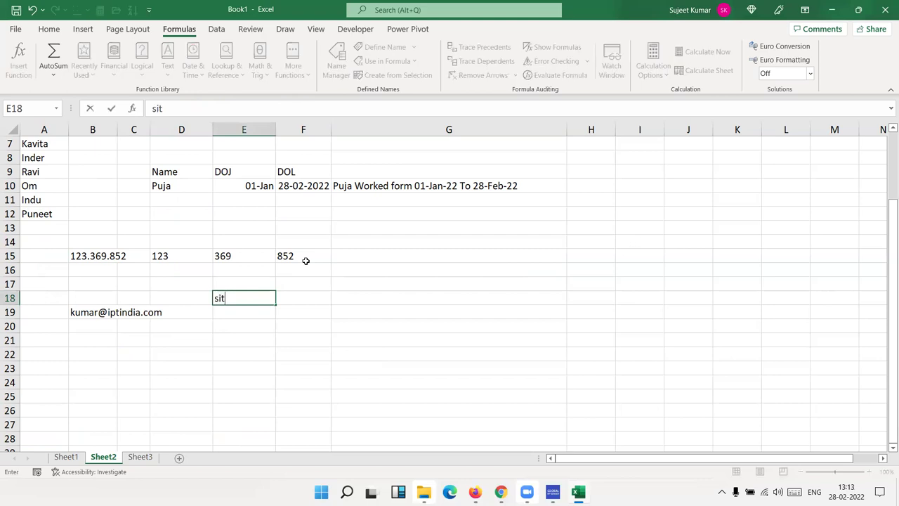
{"action": "type", "text": "e"}
{"action": "key", "text": "Right"}
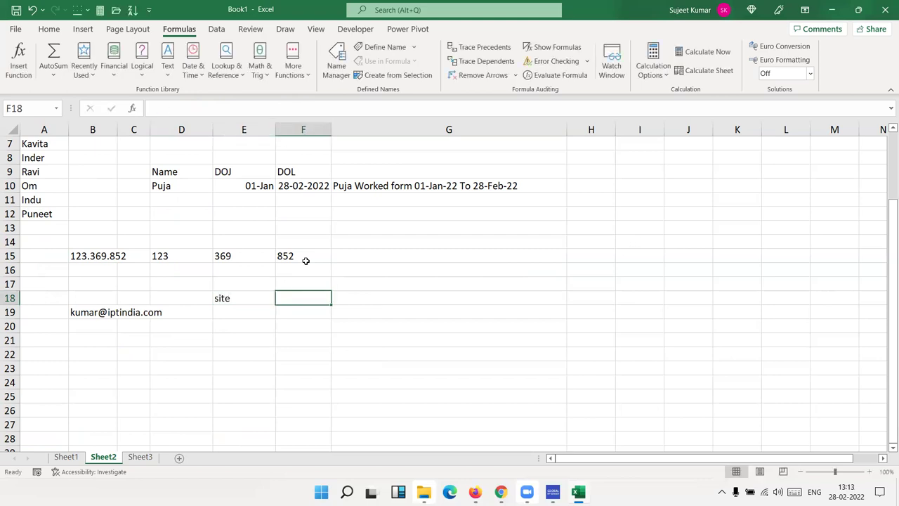
{"action": "key", "text": "Left"}
{"action": "key", "text": "Left"}
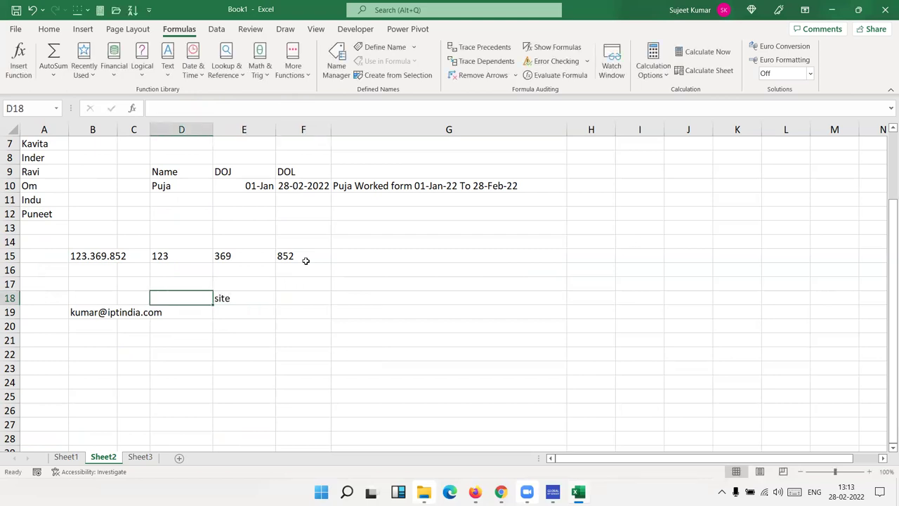
{"action": "type", "text": "id"}
{"action": "key", "text": "Return"}
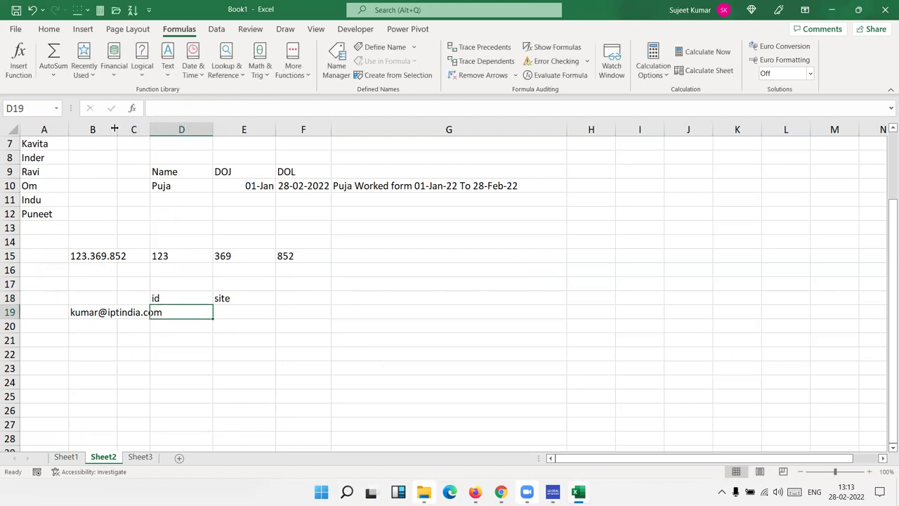
{"action": "double_click", "coordinate": [115, 129]}
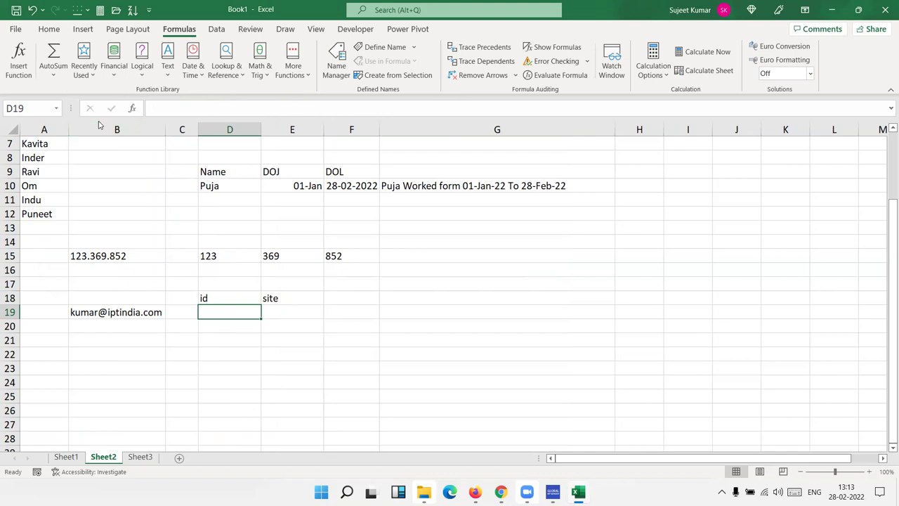
Step: Enter =LEFT(B19,5) in D19 to return the e-mail's first five characters
{"action": "type", "text": "=l"}
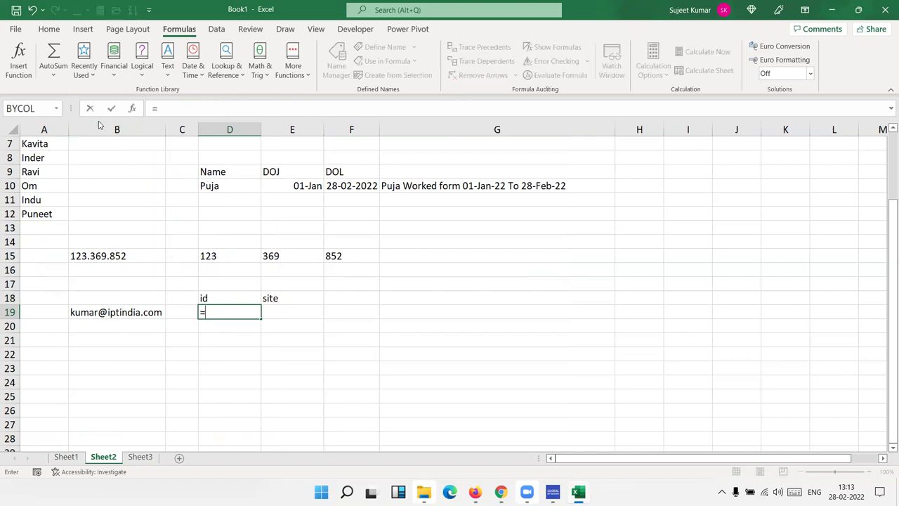
{"action": "type", "text": "e"}
{"action": "key", "text": "Tab"}
{"action": "key", "text": "Left"}
{"action": "key", "text": "Left"}
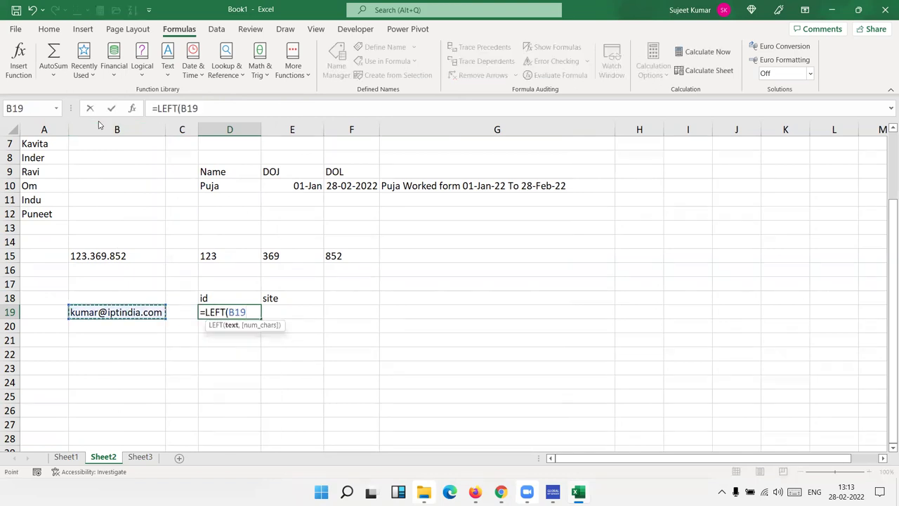
{"action": "type", "text": ",5"}
{"action": "key", "text": "Return"}
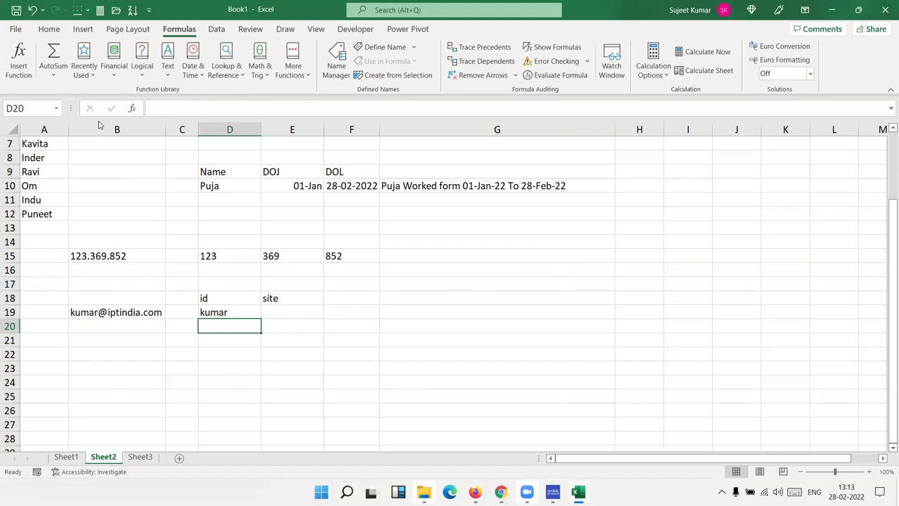
{"action": "key", "text": "Up"}
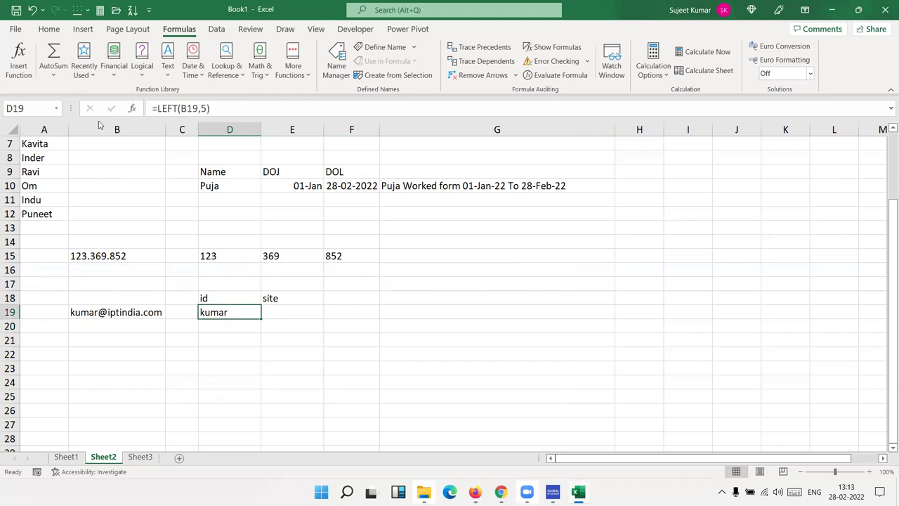
{"action": "key", "text": "Delete"}
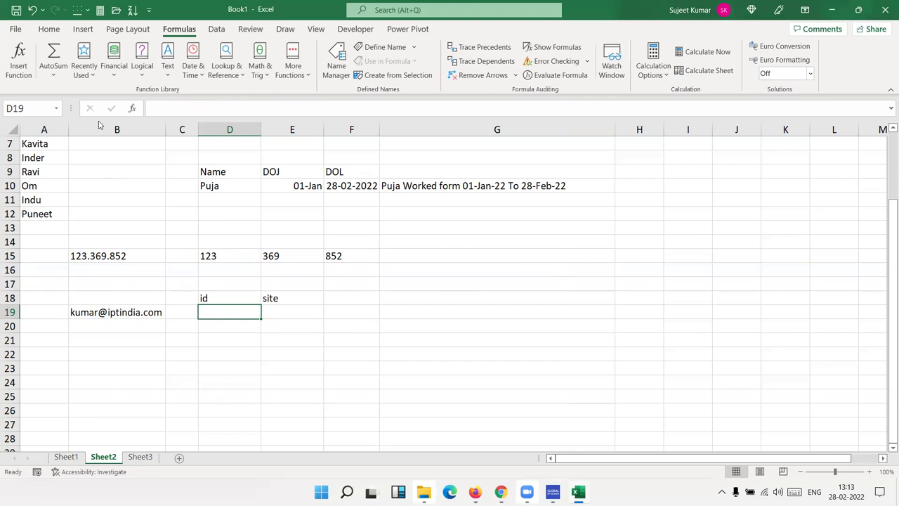
{"action": "key", "text": "ctrl+z"}
{"action": "key", "text": "F2"}
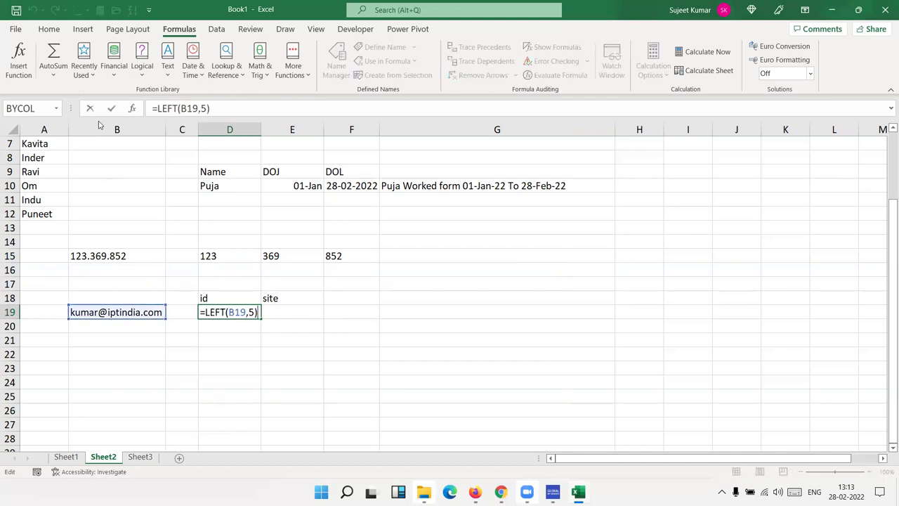
{"action": "key", "text": "Return"}
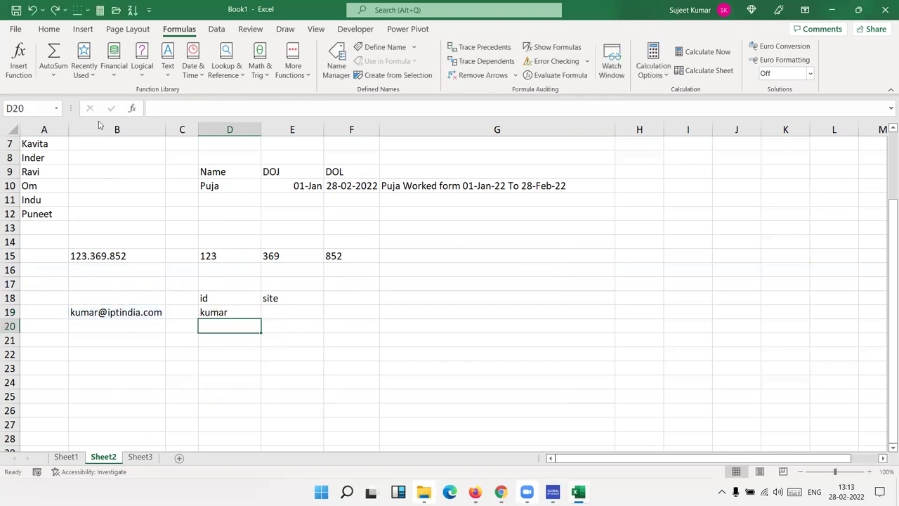
Step: Enter =FIND("@",B19,1) in D20 to get the @ position, 6
{"action": "type", "text": "=find"}
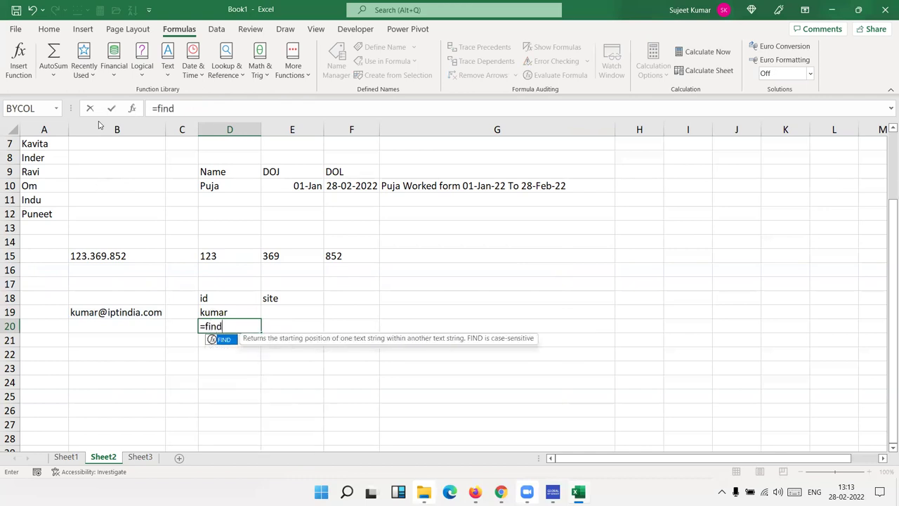
{"action": "key", "text": "Tab"}
{"action": "type", "text": "\"@\","}
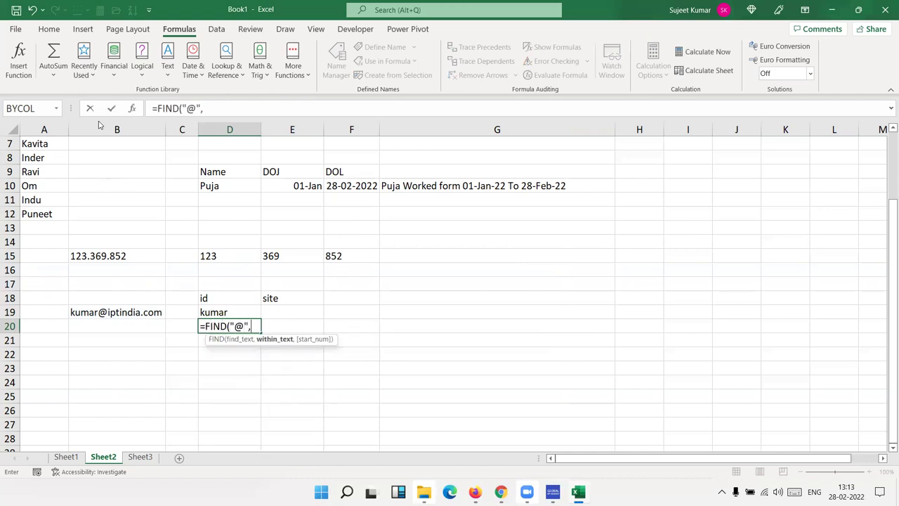
{"action": "left_click", "coordinate": [133, 313]}
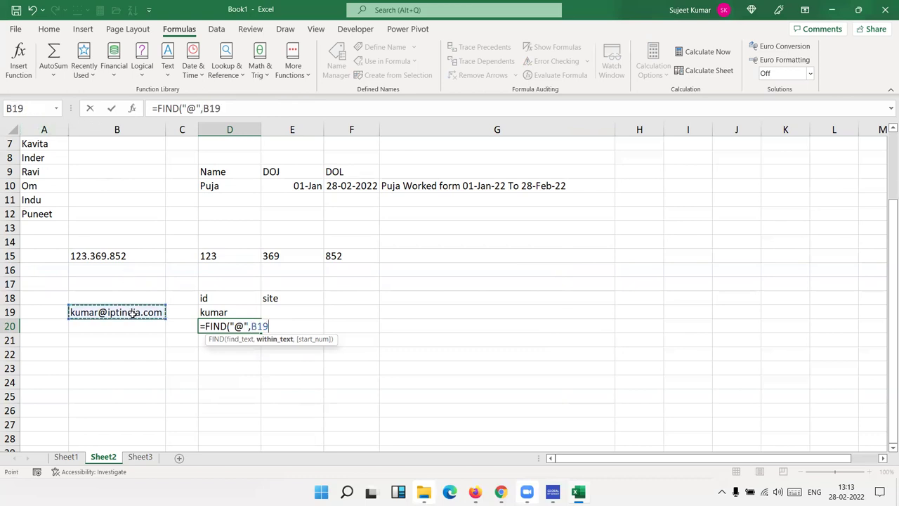
{"action": "type", "text": ",1"}
{"action": "key", "text": "Return"}
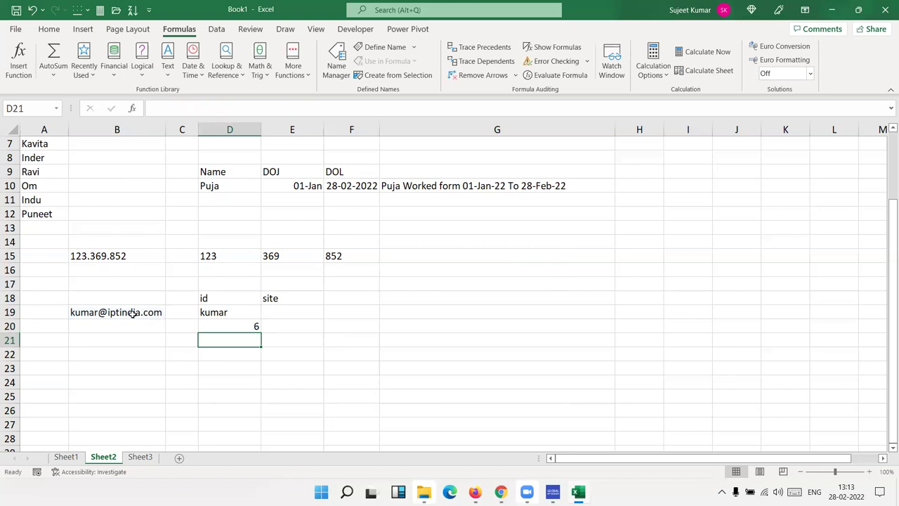
Step: Change D19 to =LEFT(B19,D20-1) so it returns the id before the @
{"action": "key", "text": "Up"}
{"action": "key", "text": "Up"}
{"action": "key", "text": "F2"}
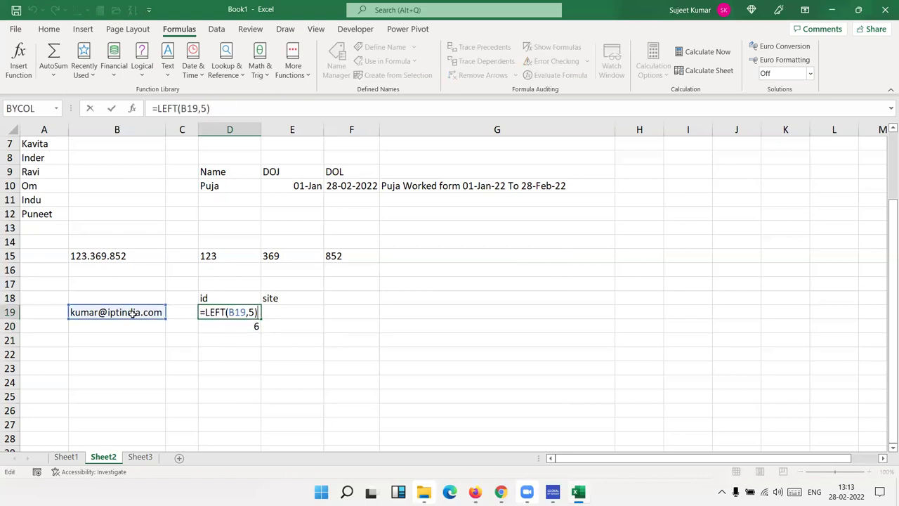
{"action": "key", "text": "Left"}
{"action": "key", "text": "BackSpace"}
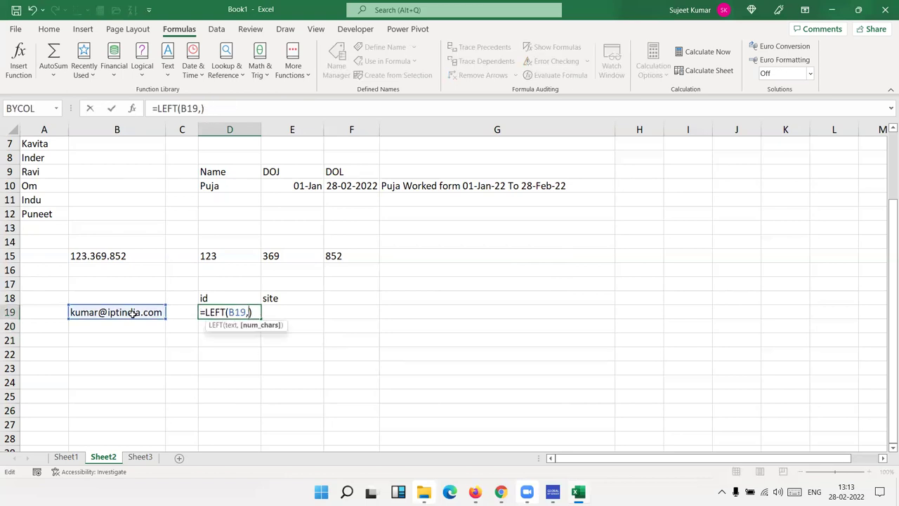
{"action": "left_click", "coordinate": [202, 326]}
{"action": "type", "text": "-1"}
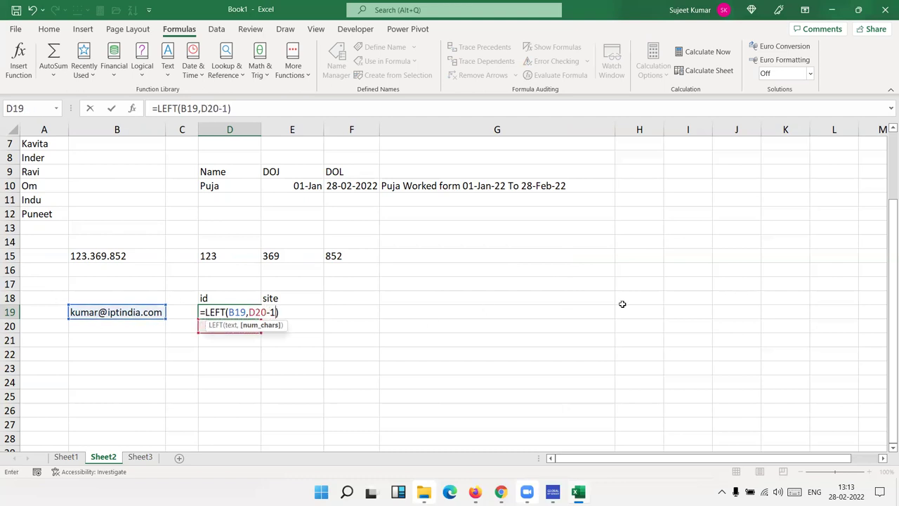
{"action": "key", "text": "Return"}
{"action": "key", "text": "Up"}
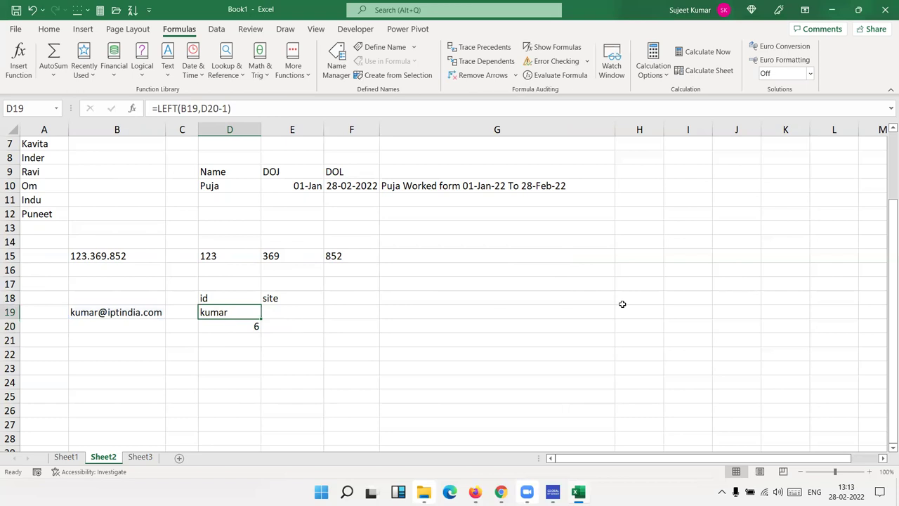
{"action": "key", "text": "Left"}
{"action": "key", "text": "Left"}
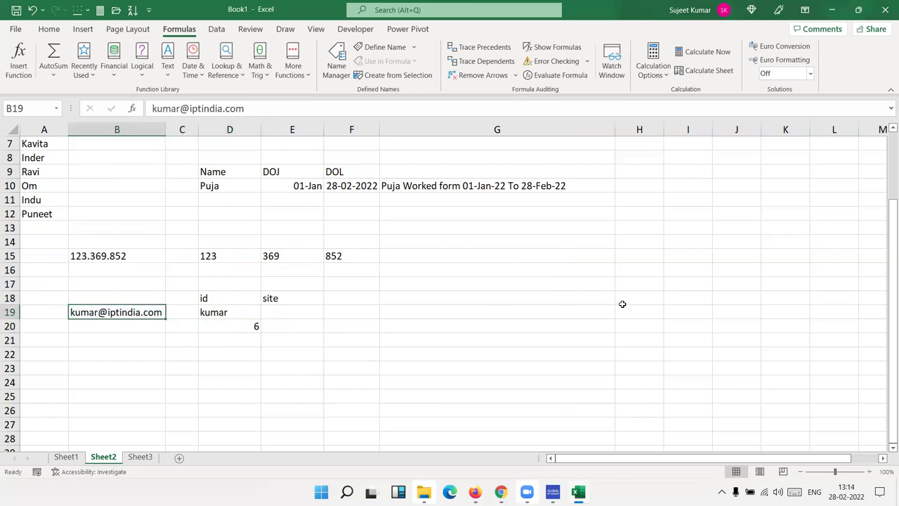
Step: Lengthen the e-mail address in B19 by adding a name at its start
{"action": "left_click", "coordinate": [155, 111]}
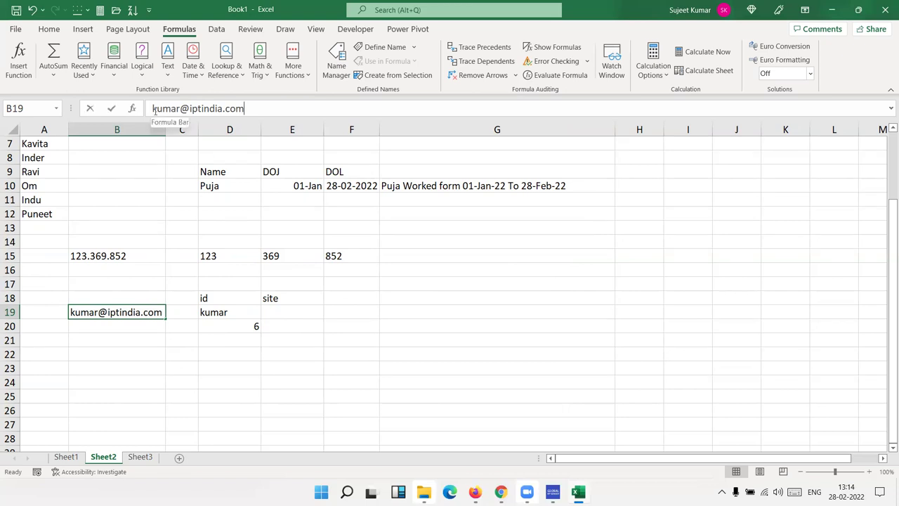
{"action": "left_click", "coordinate": [156, 110]}
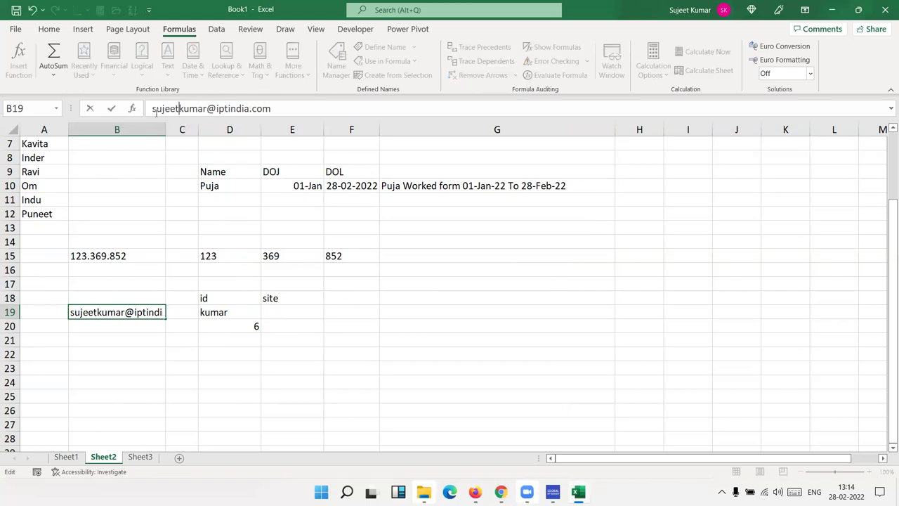
{"action": "key", "text": "Return"}
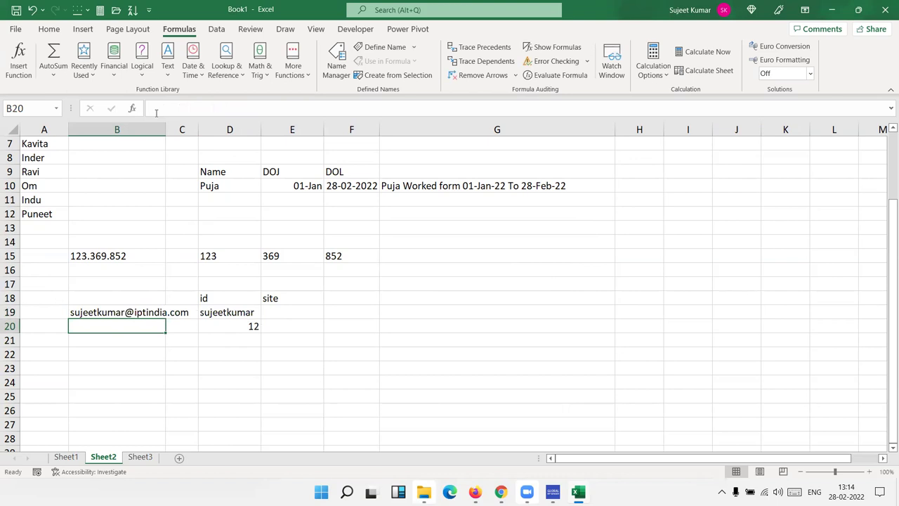
Step: Enter =RIGHT(B19,LEN(B19)-D20) in E19 and accept Excel's suggested formula correction
{"action": "key", "text": "Right"}
{"action": "key", "text": "Right"}
{"action": "key", "text": "Right"}
{"action": "key", "text": "Right"}
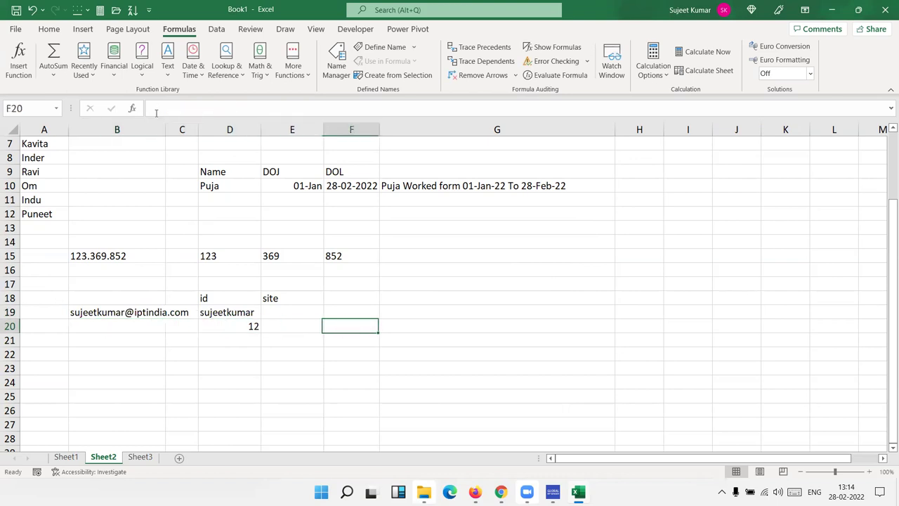
{"action": "key", "text": "Left"}
{"action": "key", "text": "Up"}
{"action": "type", "text": "="}
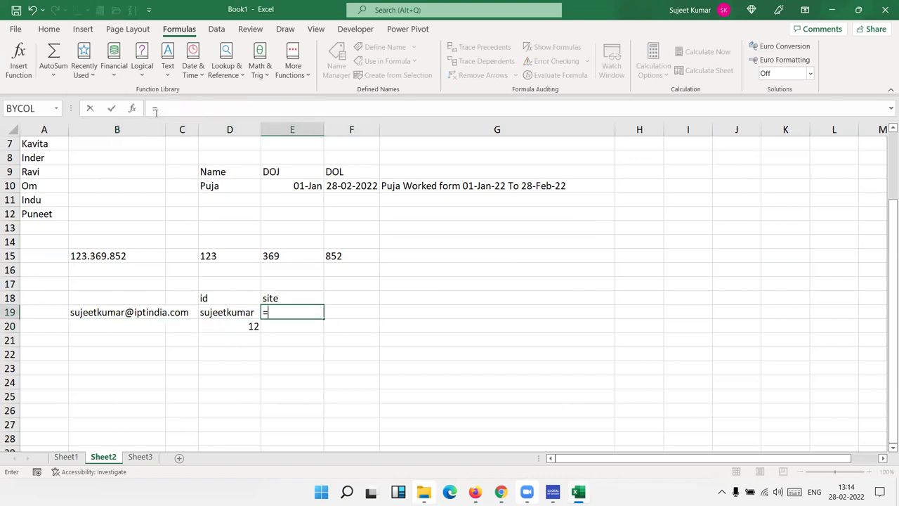
{"action": "type", "text": "ri"}
{"action": "key", "text": "Tab"}
{"action": "key", "text": "Left"}
{"action": "key", "text": "Left"}
{"action": "key", "text": "Left"}
{"action": "type", "text": ","}
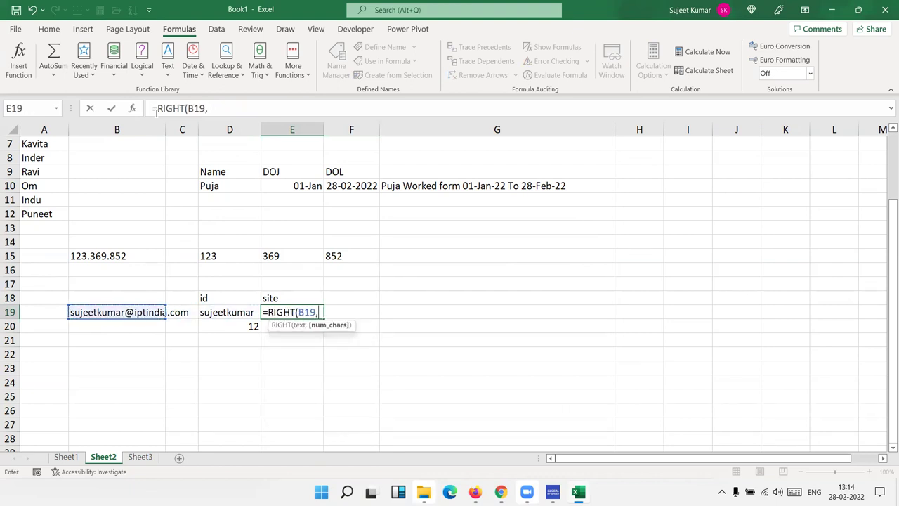
{"action": "type", "text": "len"}
{"action": "key", "text": "Tab"}
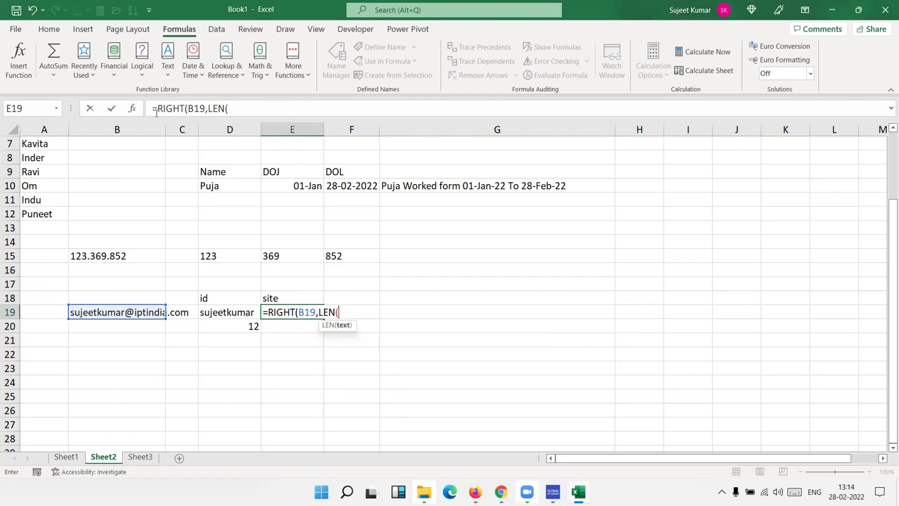
{"action": "key", "text": "Left"}
{"action": "key", "text": "Left"}
{"action": "key", "text": "Left"}
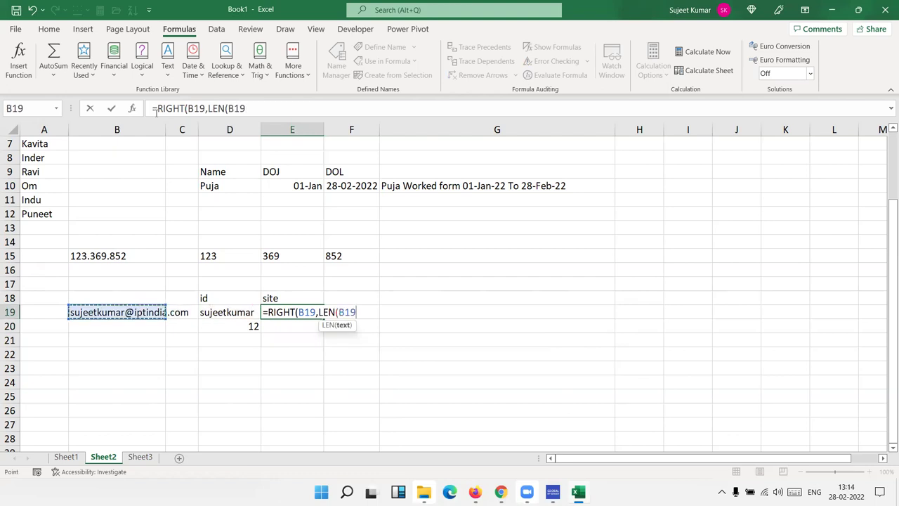
{"action": "type", "text": ")-"}
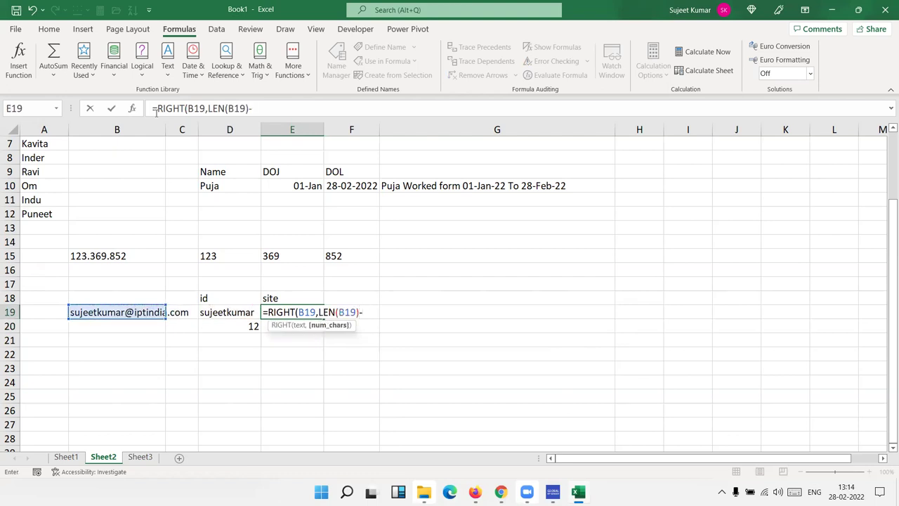
{"action": "left_click", "coordinate": [227, 329]}
{"action": "key", "text": "Return"}
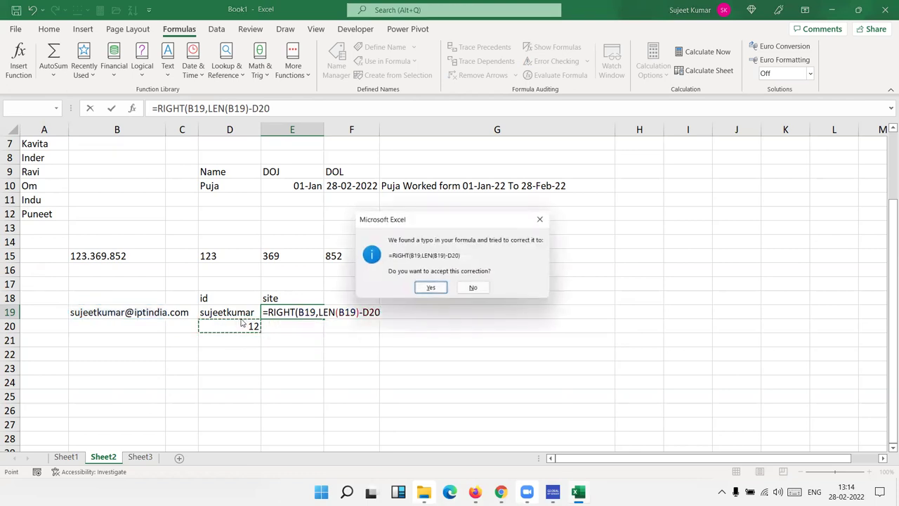
{"action": "key", "text": "Return"}
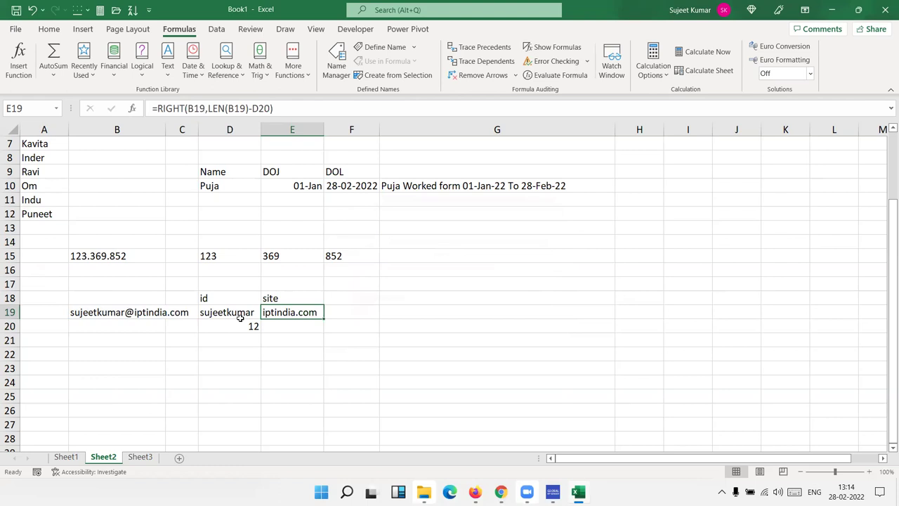
{"action": "left_click", "coordinate": [240, 317]}
{"action": "key", "text": "Right"}
{"action": "key", "text": "Left"}
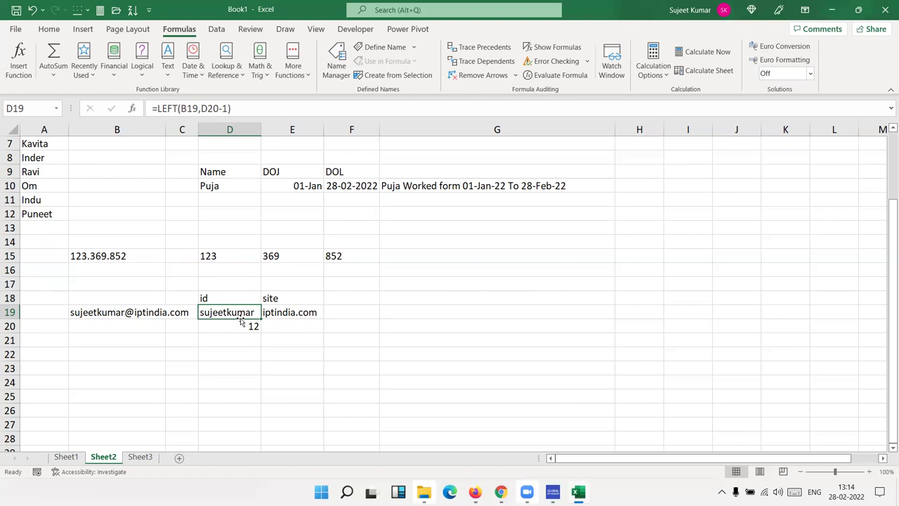
{"action": "left_click", "coordinate": [274, 317]}
{"action": "left_click", "coordinate": [278, 325]}
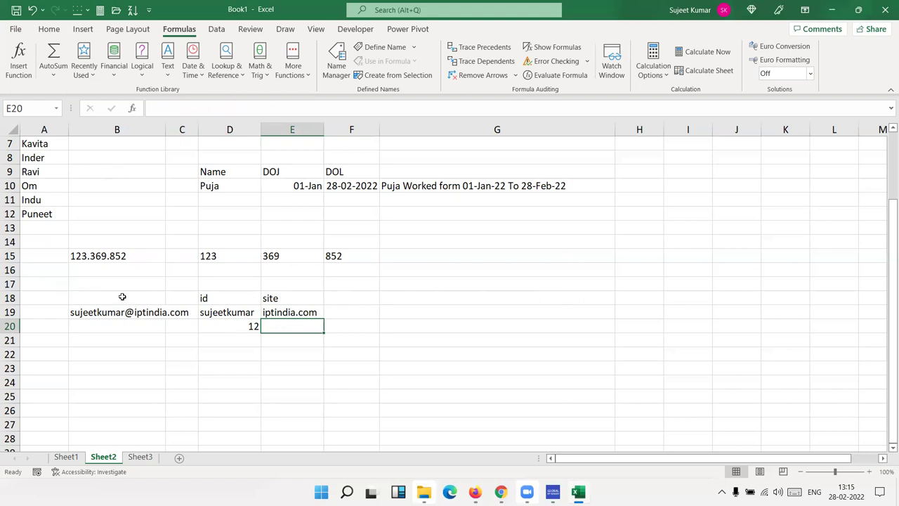
{"action": "left_click", "coordinate": [305, 311]}
{"action": "left_click", "coordinate": [133, 344]}
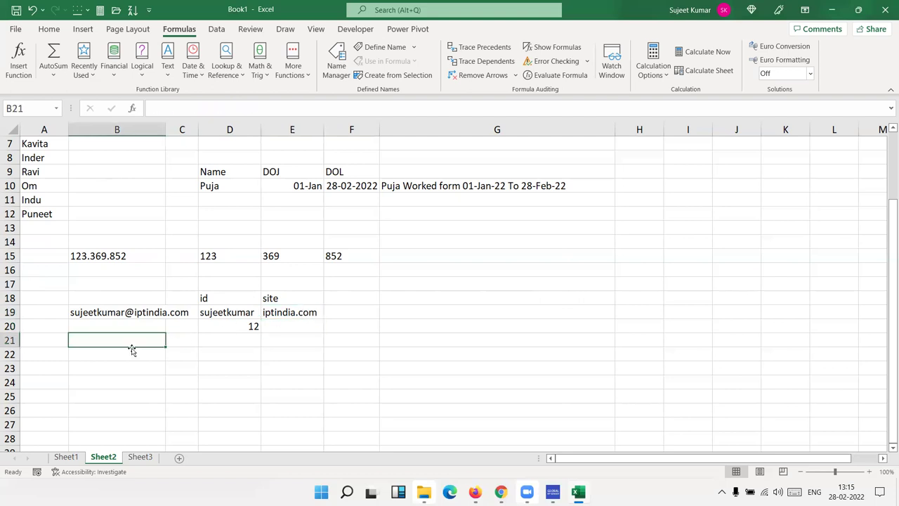
{"action": "left_click", "coordinate": [128, 354]}
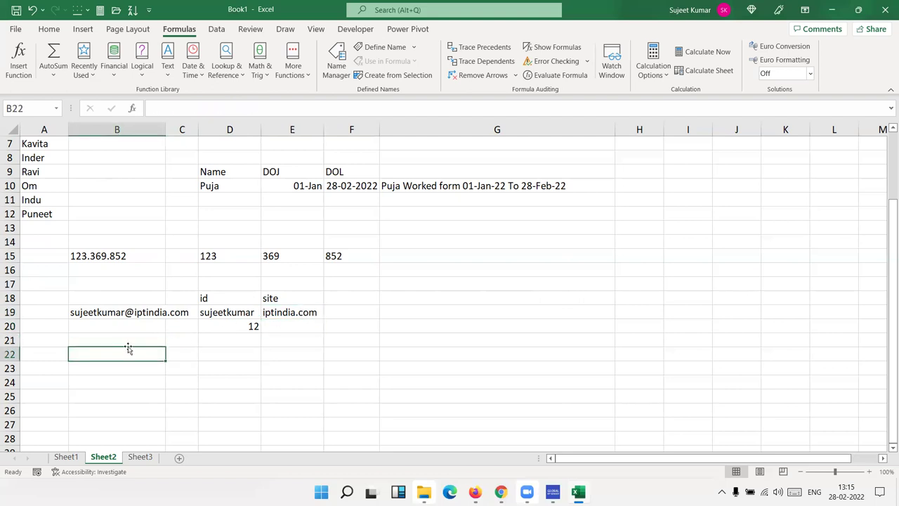
{"action": "left_click", "coordinate": [300, 315]}
Step: Insert ARRAYTOTEXT in B22 with array {1,2,3,4,5,6} and format 0
{"action": "left_click", "coordinate": [121, 352]}
{"action": "scroll", "coordinate": [131, 350], "scroll_direction": "down", "scroll_amount": 1}
{"action": "scroll", "coordinate": [132, 351], "scroll_direction": "down", "scroll_amount": 3}
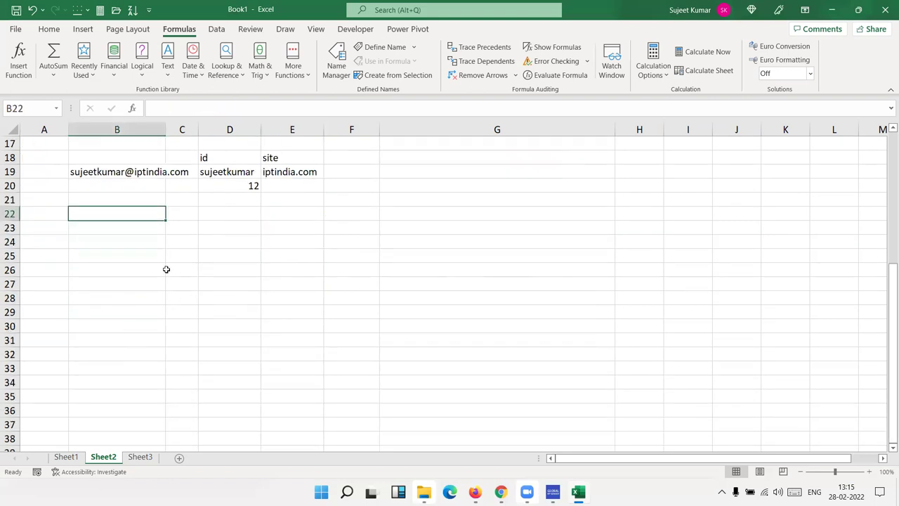
{"action": "left_click", "coordinate": [169, 76]}
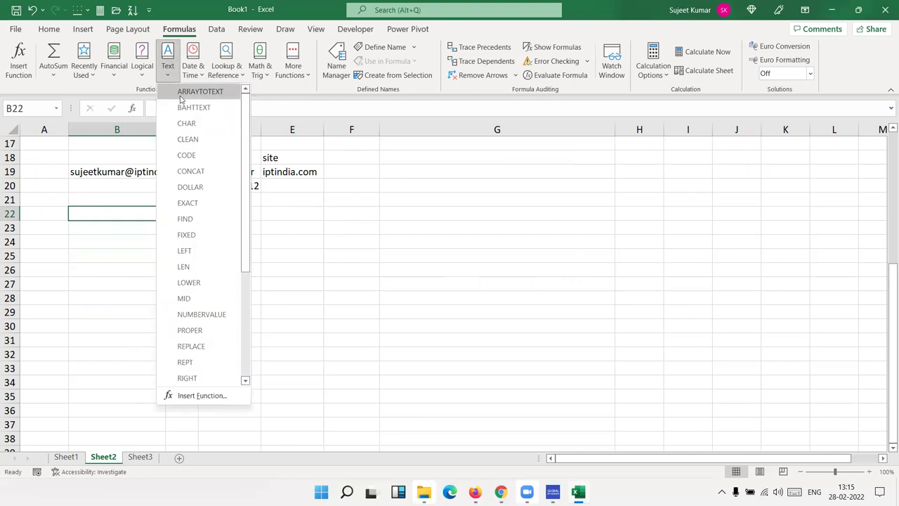
{"action": "mouse_move", "coordinate": [199, 91]}
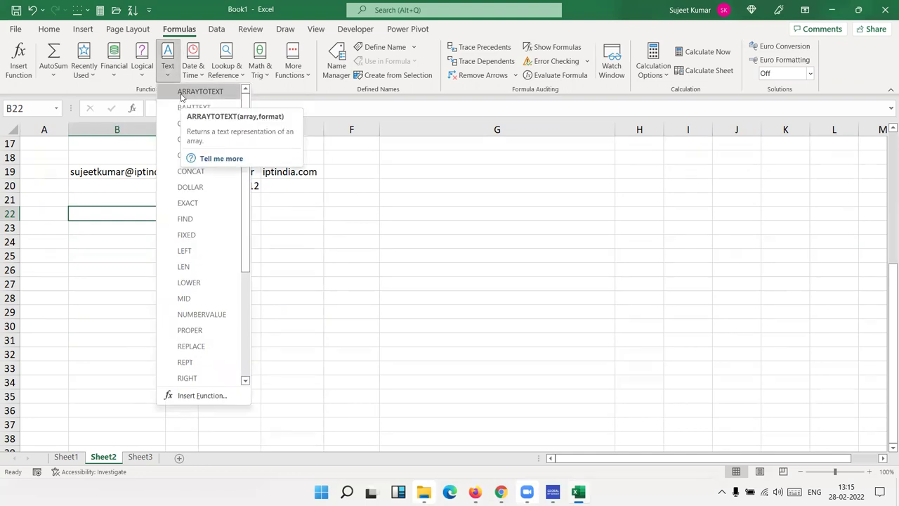
{"action": "left_click", "coordinate": [181, 93]}
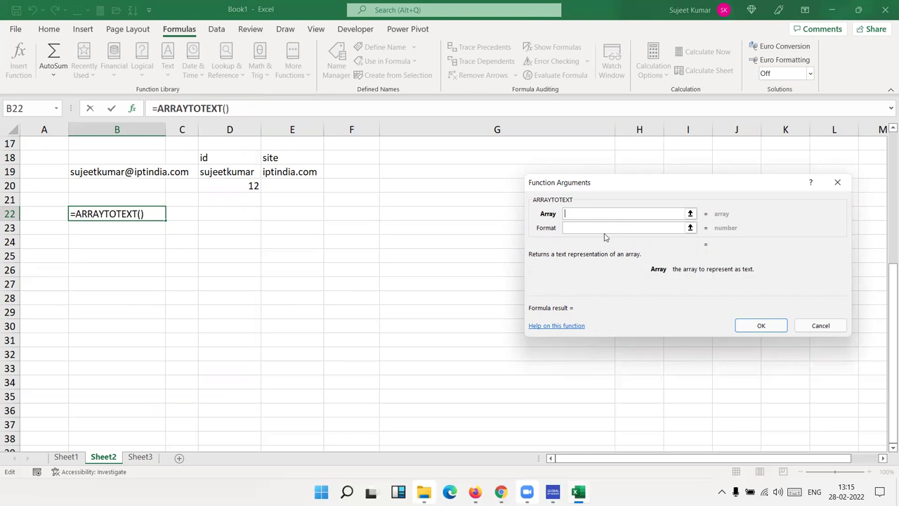
{"action": "type", "text": "{1,2,3,4,5,"}
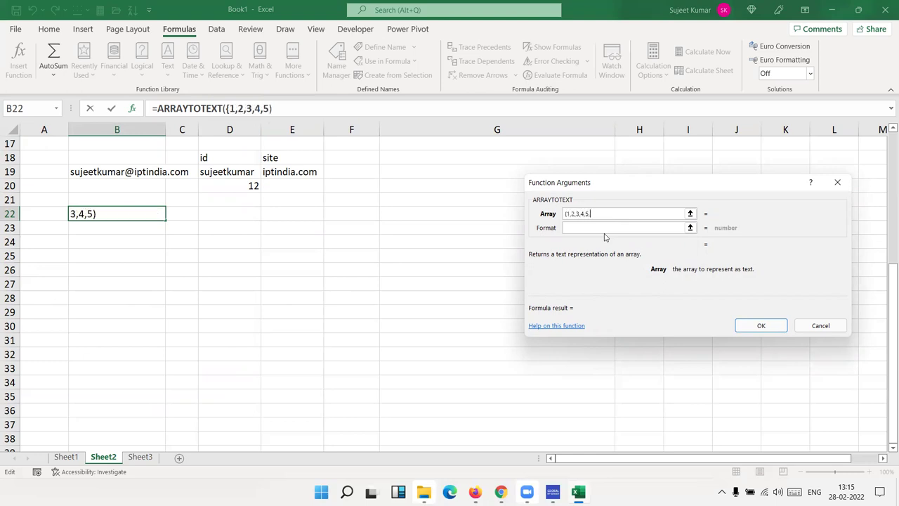
{"action": "type", "text": "6"}
{"action": "type", "text": "}"}
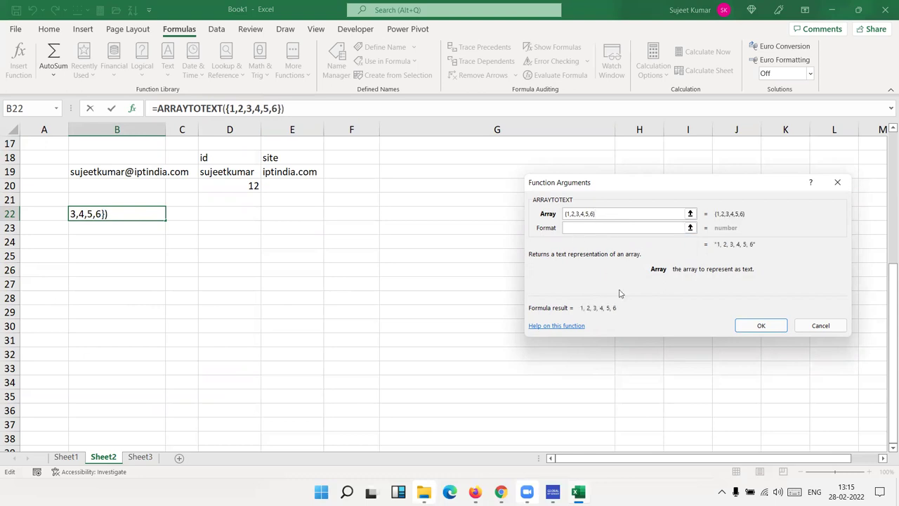
{"action": "left_click", "coordinate": [604, 228]}
{"action": "type", "text": "00"}
{"action": "key", "text": "BackSpace"}
{"action": "key", "text": "BackSpace"}
{"action": "type", "text": "0."}
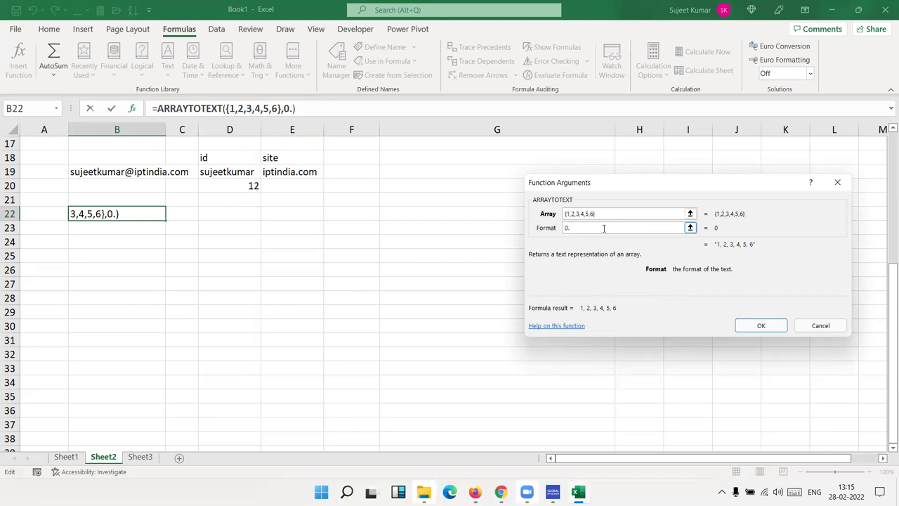
{"action": "type", "text": "00"}
{"action": "key", "text": "Return"}
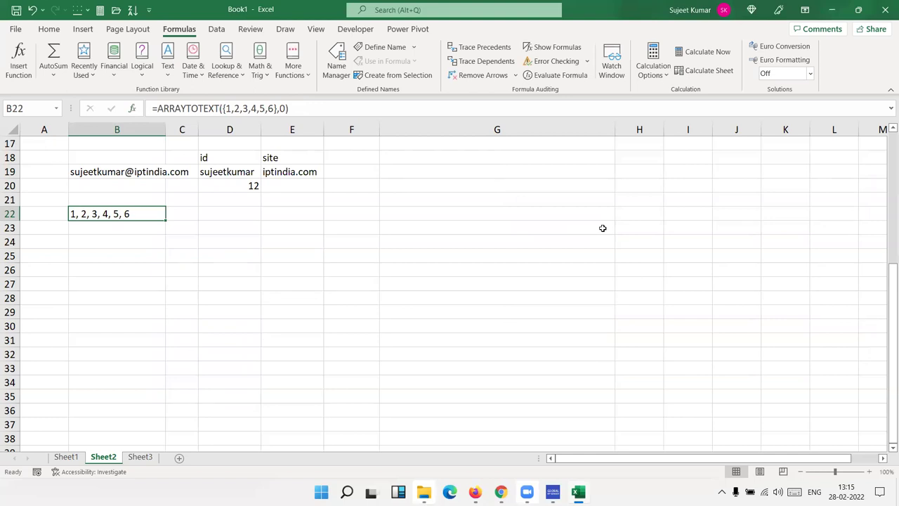
Step: Switch B22's ARRAYTOTEXT format to 1 (Strict), then delete the formula
{"action": "left_click", "coordinate": [116, 267]}
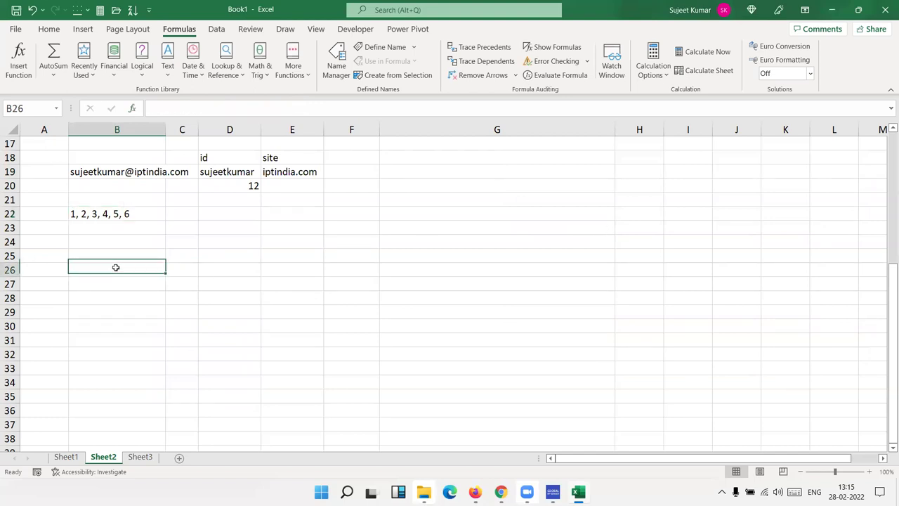
{"action": "left_click", "coordinate": [111, 215]}
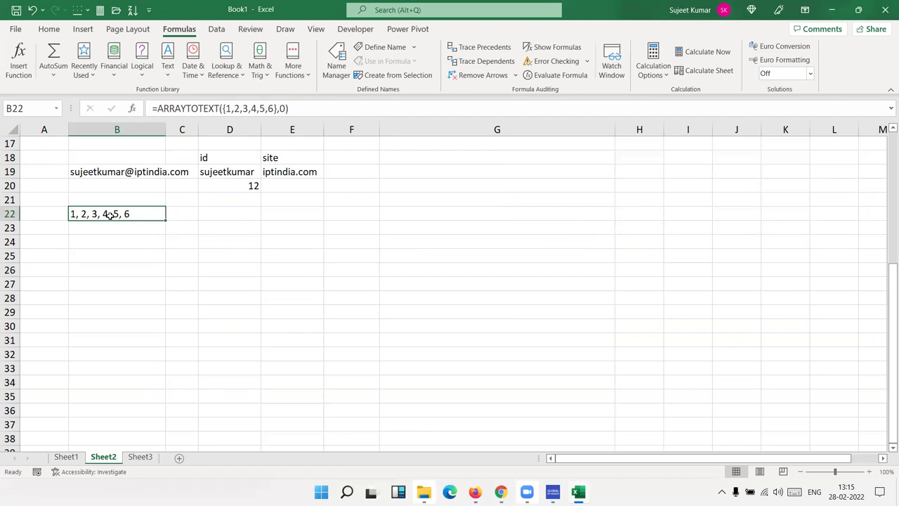
{"action": "double_click", "coordinate": [111, 215]}
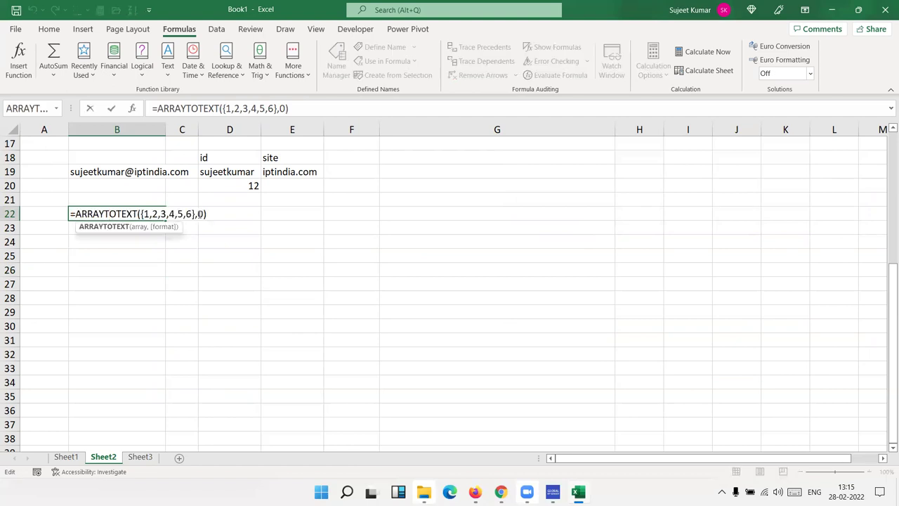
{"action": "type", "text": "."}
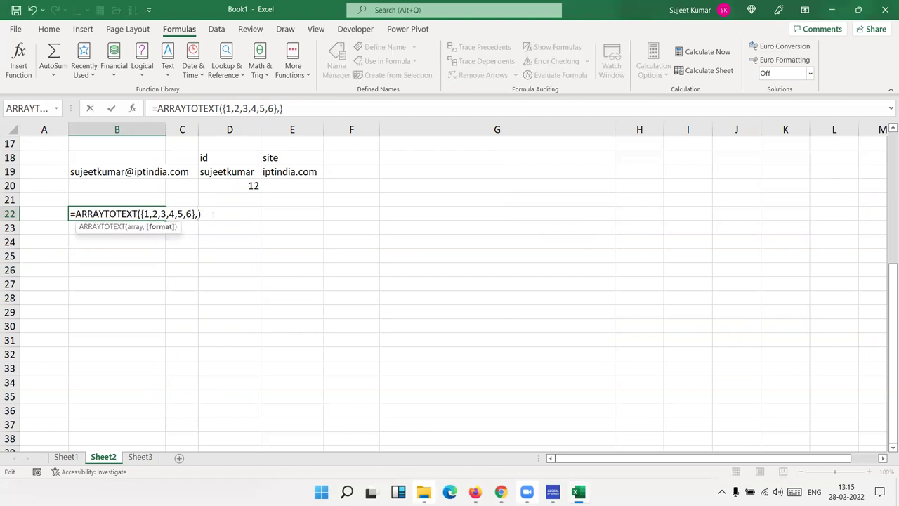
{"action": "type", "text": "00"}
{"action": "key", "text": "Down"}
{"action": "key", "text": "Up"}
{"action": "key", "text": "Down"}
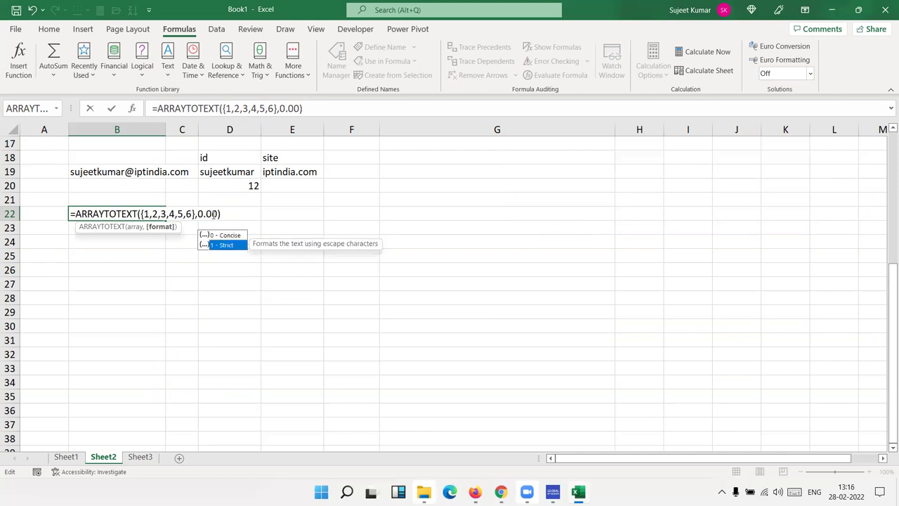
{"action": "key", "text": "Tab"}
{"action": "key", "text": "Return"}
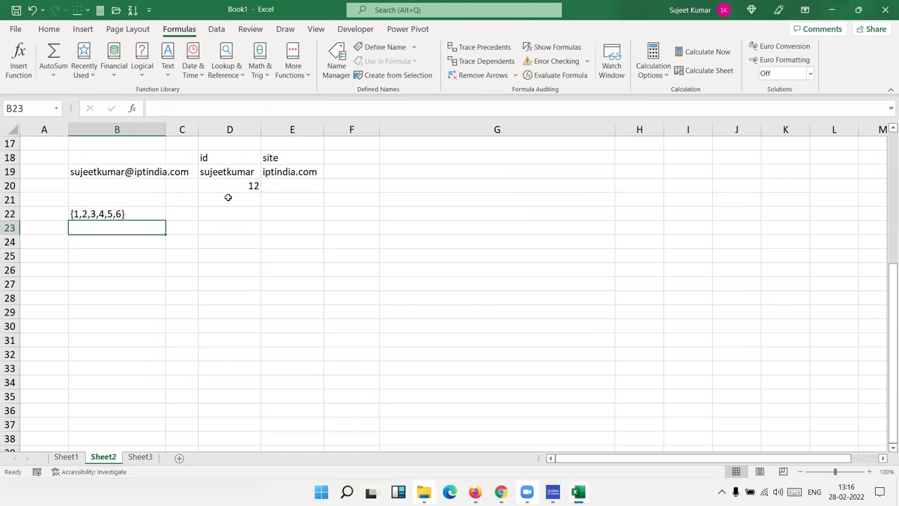
{"action": "key", "text": "Up"}
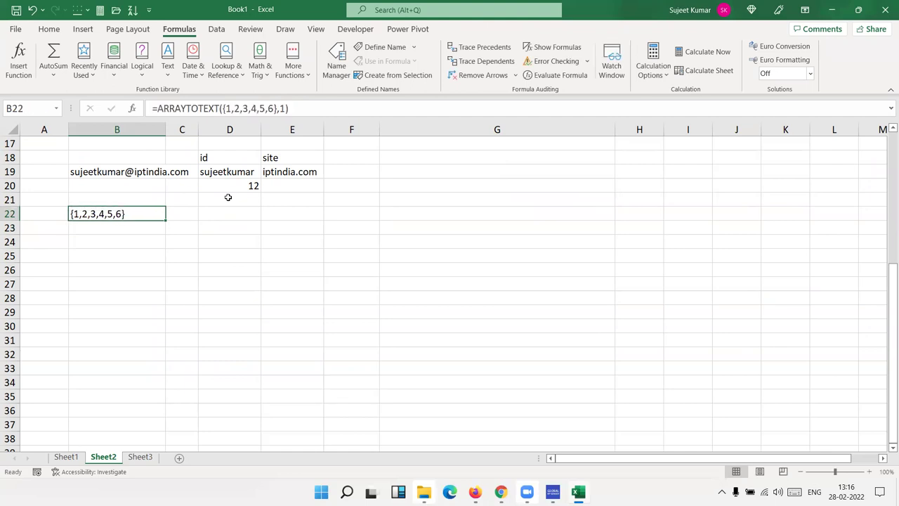
{"action": "key", "text": "Delete"}
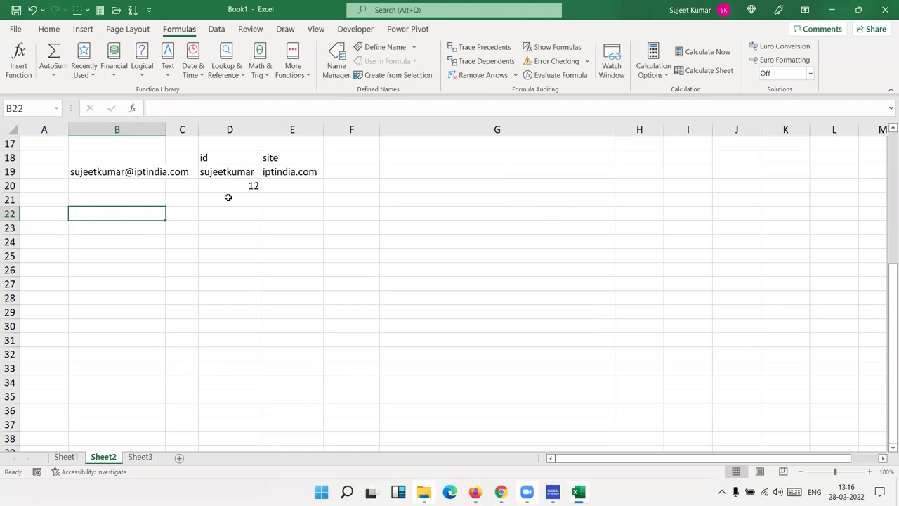
{"action": "left_click", "coordinate": [156, 71]}
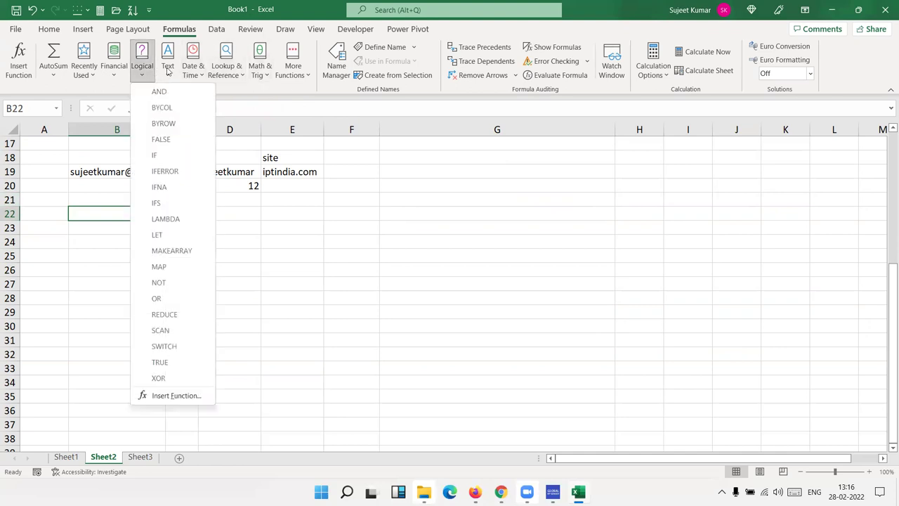
{"action": "left_click", "coordinate": [167, 71]}
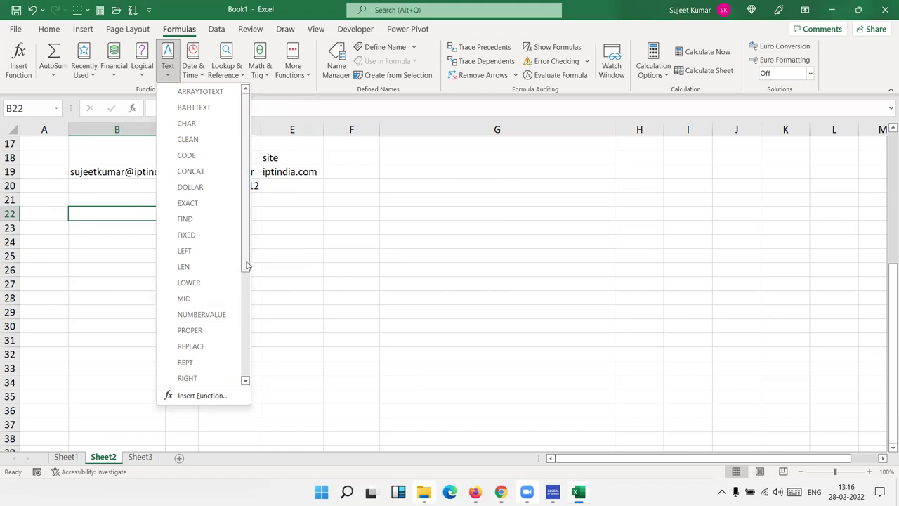
Step: Enter lowercase ram in B23 and uppercase RAM in C23
{"action": "left_click", "coordinate": [295, 264]}
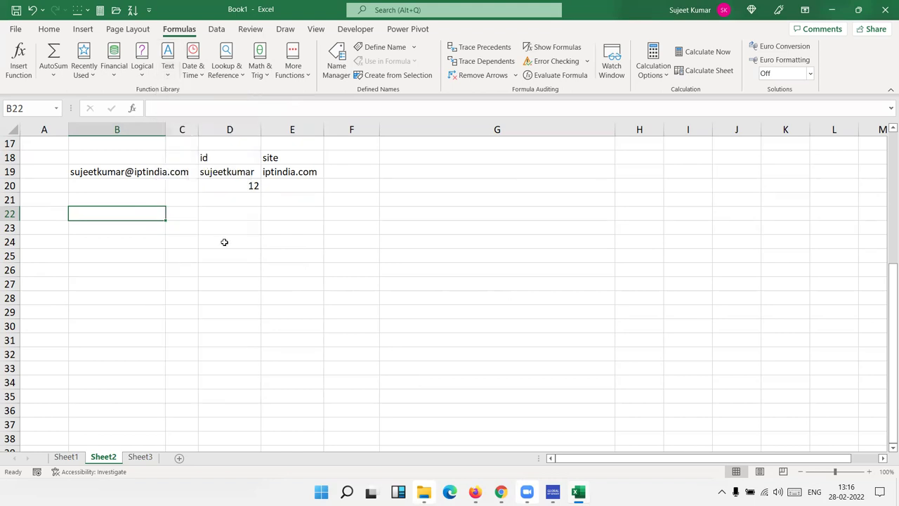
{"action": "left_click", "coordinate": [156, 228]}
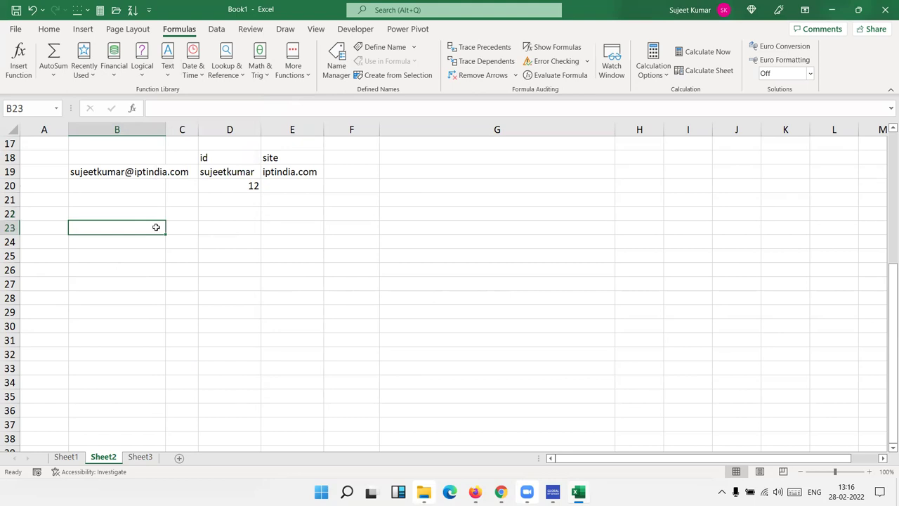
{"action": "type", "text": "ram"}
{"action": "key", "text": "Tab"}
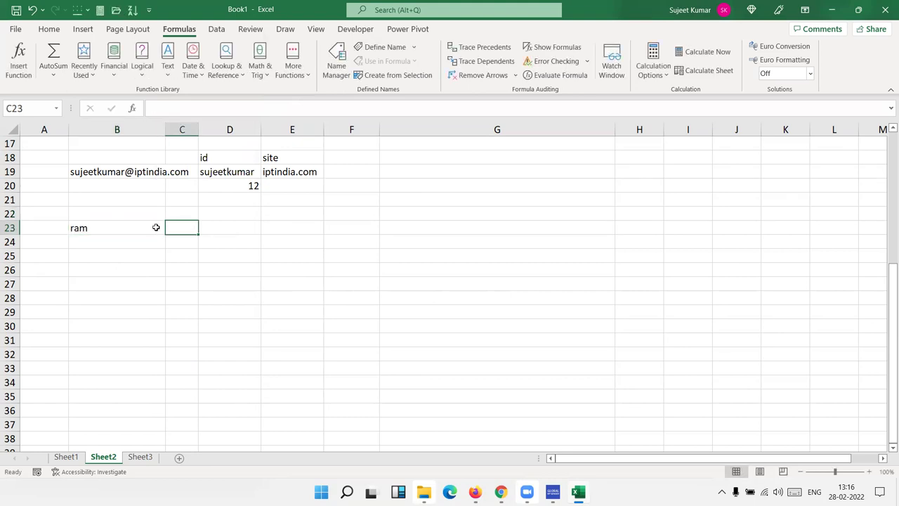
{"action": "type", "text": "RAM"}
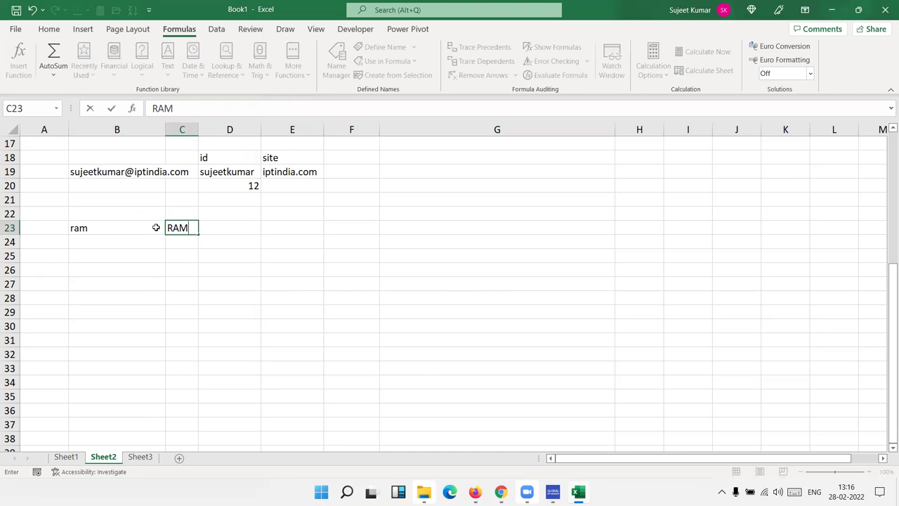
{"action": "key", "text": "Tab"}
Step: Enter =B23=C23 in D23 to compare the two cells
{"action": "type", "text": "-"}
{"action": "key", "text": "BackSpace"}
{"action": "type", "text": "="}
{"action": "left_click", "coordinate": [156, 227]}
{"action": "type", "text": "="}
{"action": "key", "text": "Left"}
{"action": "key", "text": "Return"}
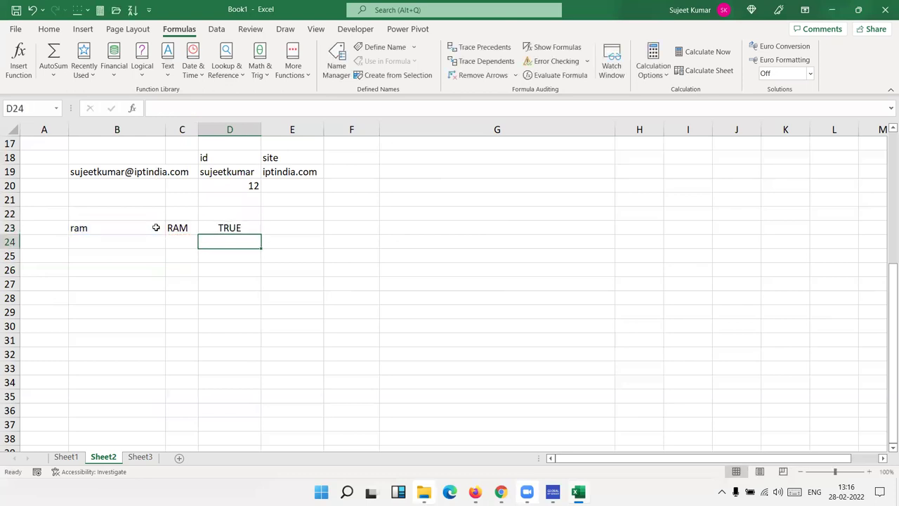
Step: Enter =EXACT(B23,C23) in D24 for a case-sensitive comparison
{"action": "type", "text": "=exa"}
{"action": "key", "text": "Tab"}
{"action": "key", "text": "Left"}
{"action": "key", "text": "Left"}
{"action": "key", "text": "Up"}
{"action": "type", "text": ","}
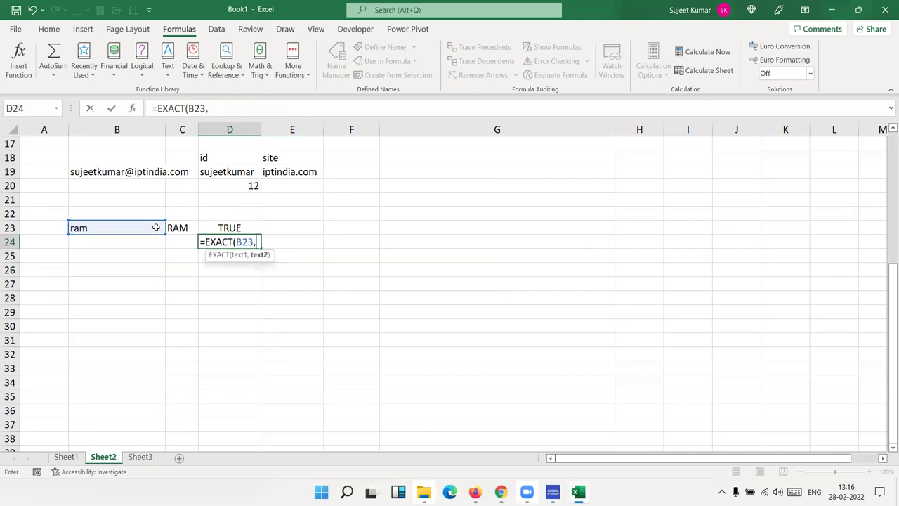
{"action": "key", "text": "Left"}
{"action": "key", "text": "Up"}
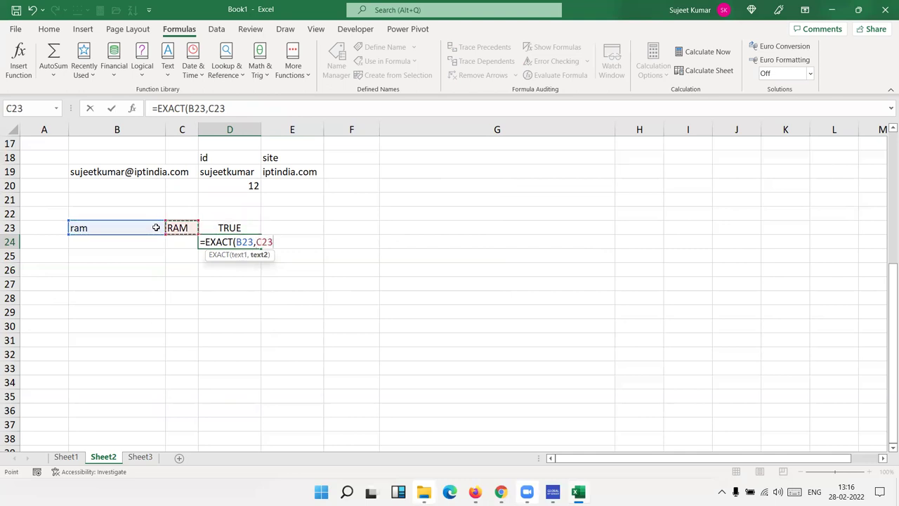
{"action": "key", "text": "Return"}
Step: Change B23 to uppercase RAM so both comparisons show TRUE
{"action": "key", "text": "Up"}
{"action": "key", "text": "Left"}
{"action": "key", "text": "Left"}
{"action": "key", "text": "Up"}
{"action": "type", "text": "RAM"}
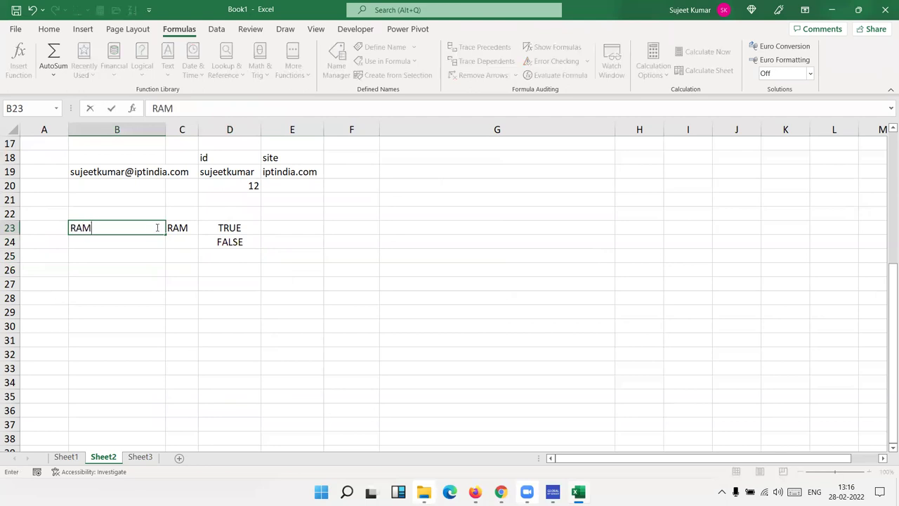
{"action": "key", "text": "Return"}
{"action": "left_click", "coordinate": [156, 227]}
{"action": "key", "text": "ctrl+z"}
{"action": "type", "text": "RAM"}
{"action": "key", "text": "Return"}
{"action": "key", "text": "Return"}
{"action": "key", "text": "Return"}
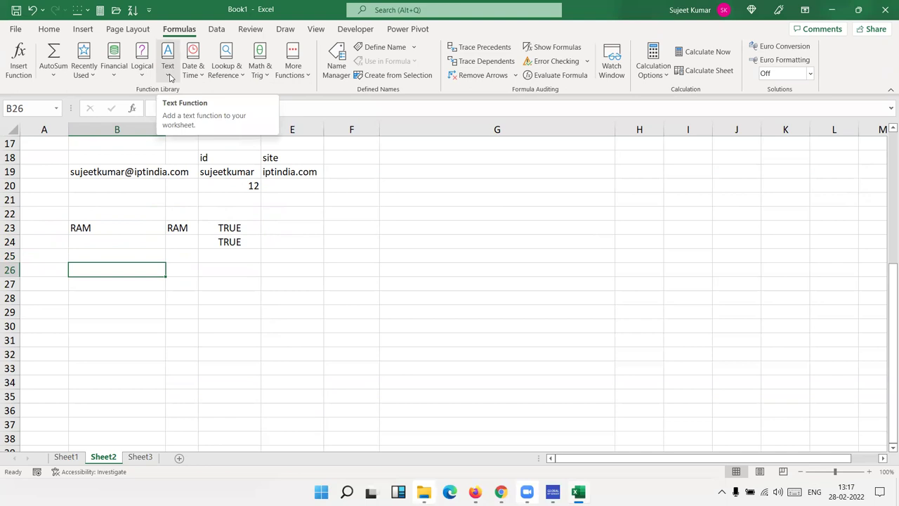
Step: Pick VALUETOTEXT from the Formulas Text function list for B26
{"action": "left_click", "coordinate": [168, 79]}
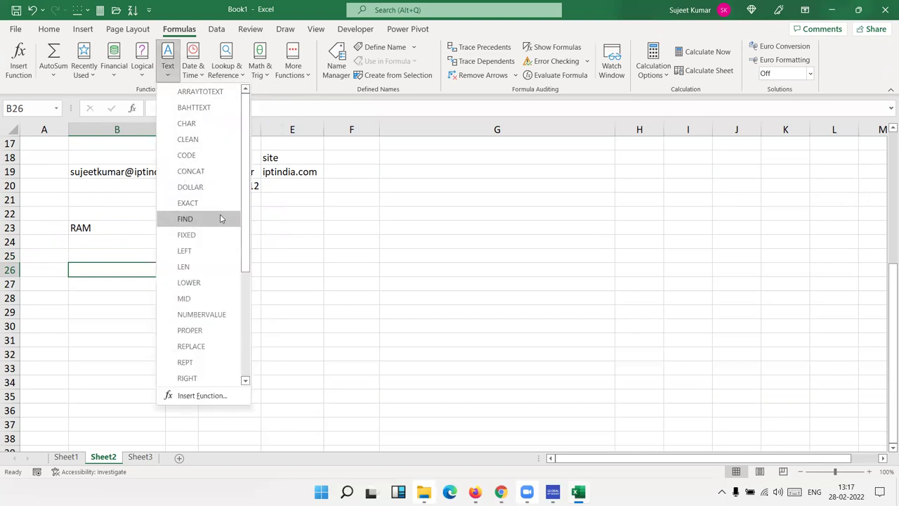
{"action": "left_click_drag", "start_coordinate": [247, 232], "coordinate": [252, 306]}
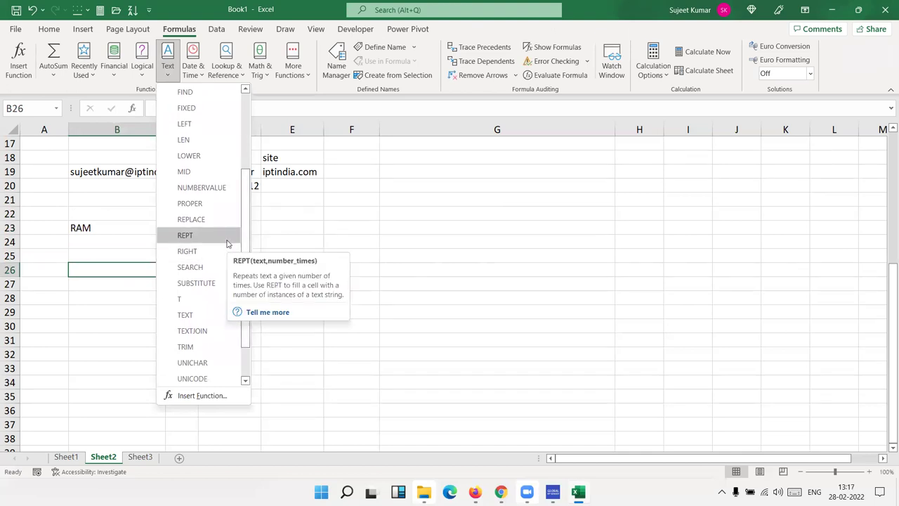
{"action": "left_click_drag", "start_coordinate": [246, 332], "coordinate": [246, 369]}
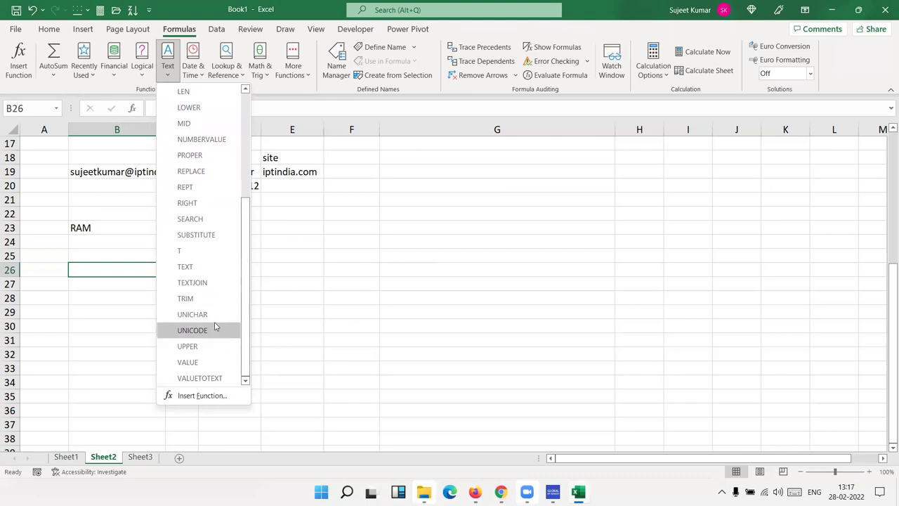
{"action": "left_click", "coordinate": [199, 378]}
Step: Give VALUETOTEXT the value 15152 so B26 returns it as text
{"action": "type", "text": "15152"}
{"action": "key", "text": "Return"}
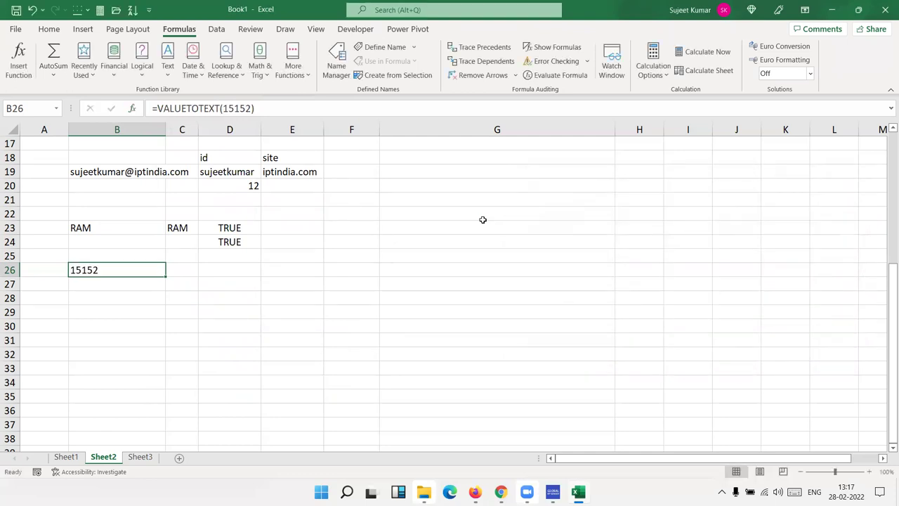
{"action": "key", "text": "Right"}
{"action": "key", "text": "Down"}
{"action": "key", "text": "Down"}
{"action": "key", "text": "Left"}
{"action": "key", "text": "Up"}
{"action": "key", "text": "Up"}
{"action": "key", "text": "Down"}
{"action": "key", "text": "Down"}
{"action": "key", "text": "Up"}
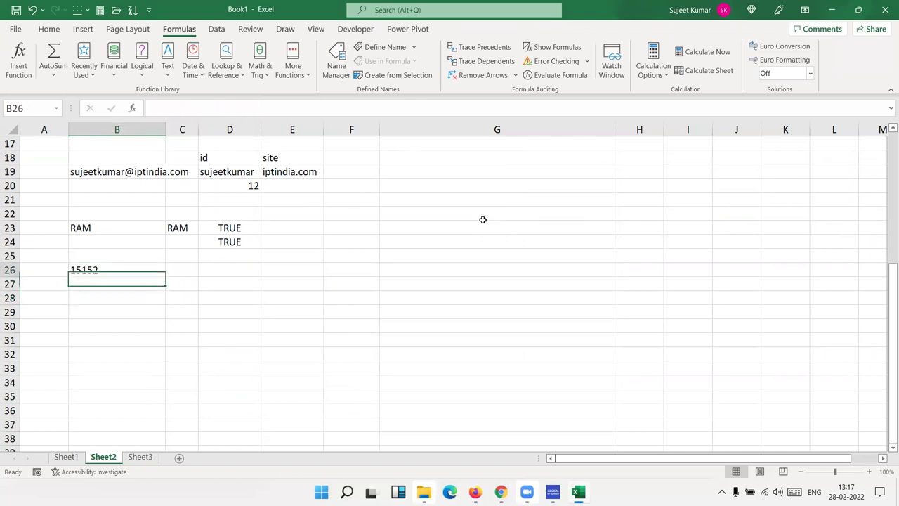
{"action": "key", "text": "Up"}
Step: Enter =VALUE(B26) in C26 to convert it back to 15152, and widen column C
{"action": "key", "text": "Right"}
{"action": "type", "text": "=val"}
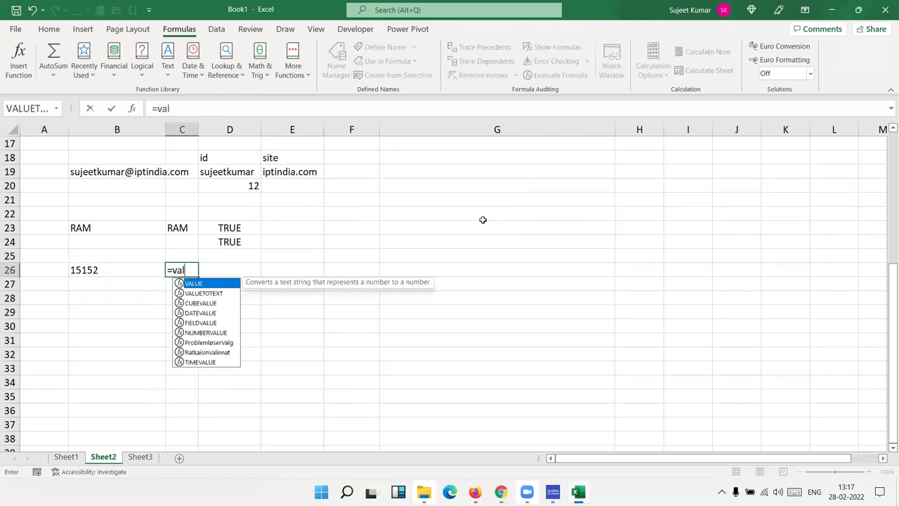
{"action": "key", "text": "Tab"}
{"action": "key", "text": "Left"}
{"action": "key", "text": "Return"}
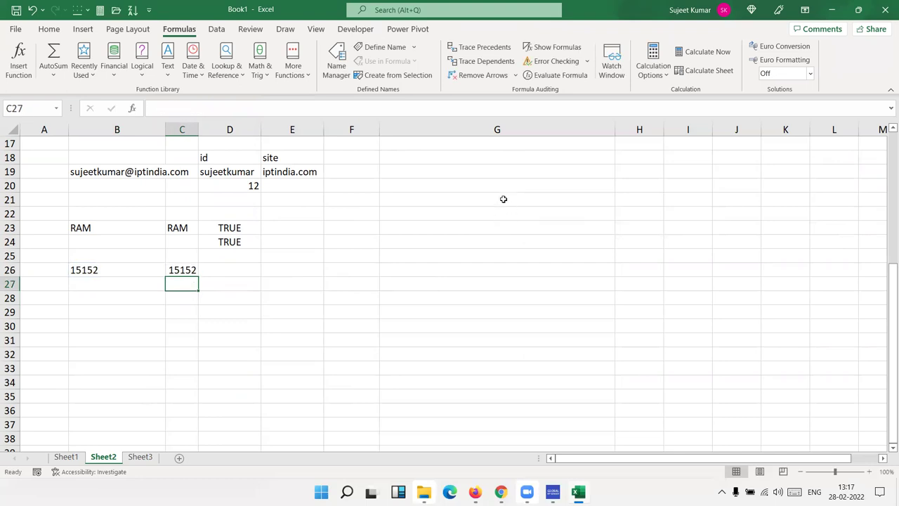
{"action": "left_click_drag", "start_coordinate": [198, 130], "coordinate": [287, 133]}
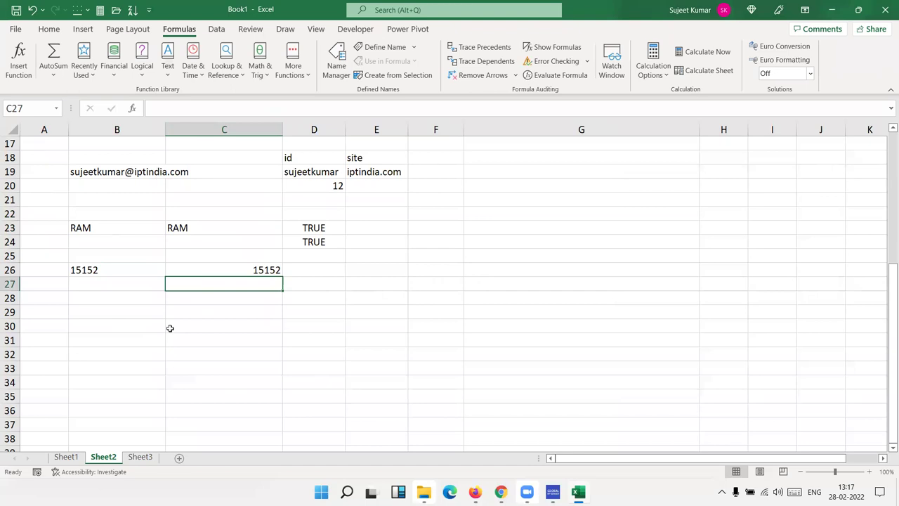
{"action": "key", "text": "Up"}
{"action": "key", "text": "Left"}
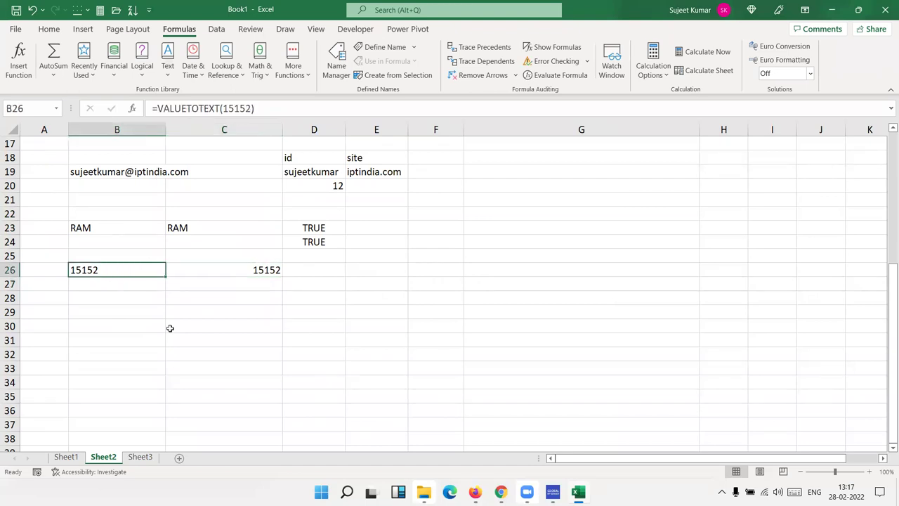
{"action": "key", "text": "Down"}
{"action": "key", "text": "ctrl+Up"}
Step: Go to the empty row below the existing examples and enter the letter A in A31
{"action": "key", "text": "ctrl+Up"}
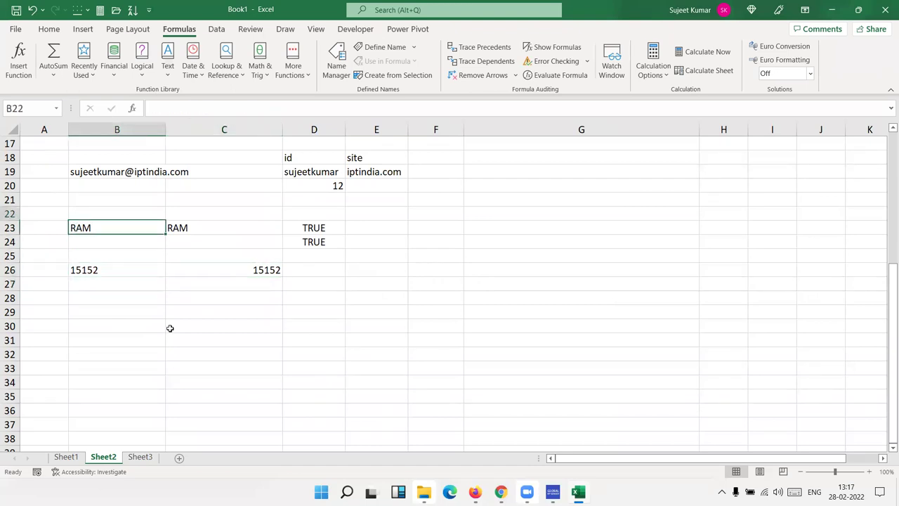
{"action": "key", "text": "ctrl+Up"}
{"action": "key", "text": "ctrl+Up"}
{"action": "key", "text": "ctrl+Up"}
{"action": "key", "text": "Right"}
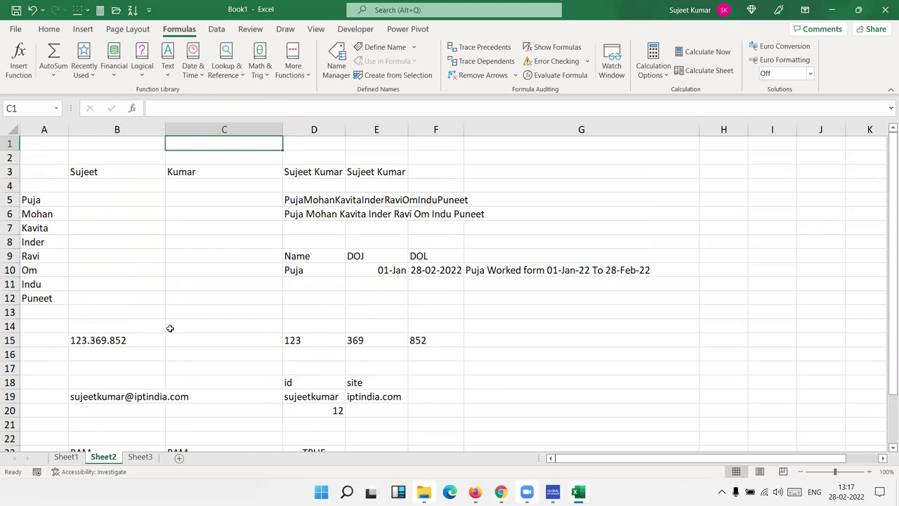
{"action": "key", "text": "Right"}
{"action": "key", "text": "Down"}
{"action": "key", "text": "ctrl+Down"}
{"action": "key", "text": "ctrl+Down"}
{"action": "key", "text": "ctrl+Down"}
{"action": "key", "text": "Down"}
{"action": "key", "text": "Down"}
{"action": "key", "text": "Down"}
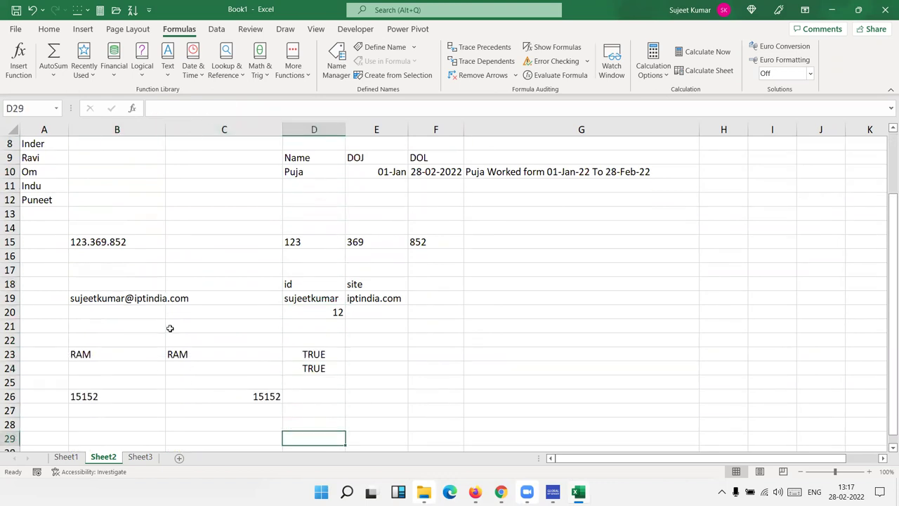
{"action": "key", "text": "Down"}
{"action": "key", "text": "Down"}
{"action": "key", "text": "Down"}
{"action": "key", "text": "Left"}
{"action": "key", "text": "Left"}
{"action": "key", "text": "Left"}
{"action": "key", "text": "Up"}
{"action": "key", "text": "Up"}
{"action": "key", "text": "Up"}
{"action": "key", "text": "Up"}
{"action": "key", "text": "Up"}
{"action": "key", "text": "Up"}
{"action": "key", "text": "Up"}
{"action": "key", "text": "Up"}
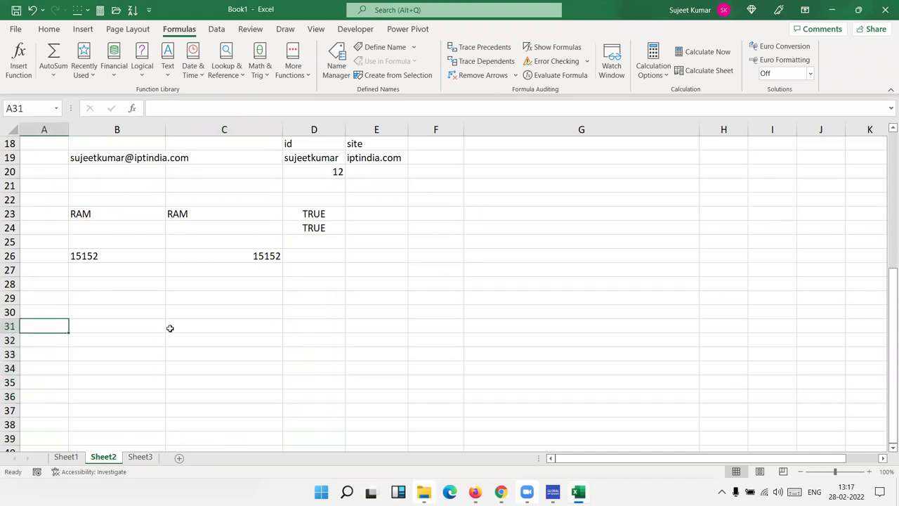
{"action": "type", "text": "A"}
{"action": "key", "text": "Tab"}
Step: Enter =REPT(A31,5) in B31 so it shows AAAAA, then reselect B31
{"action": "type", "text": "="}
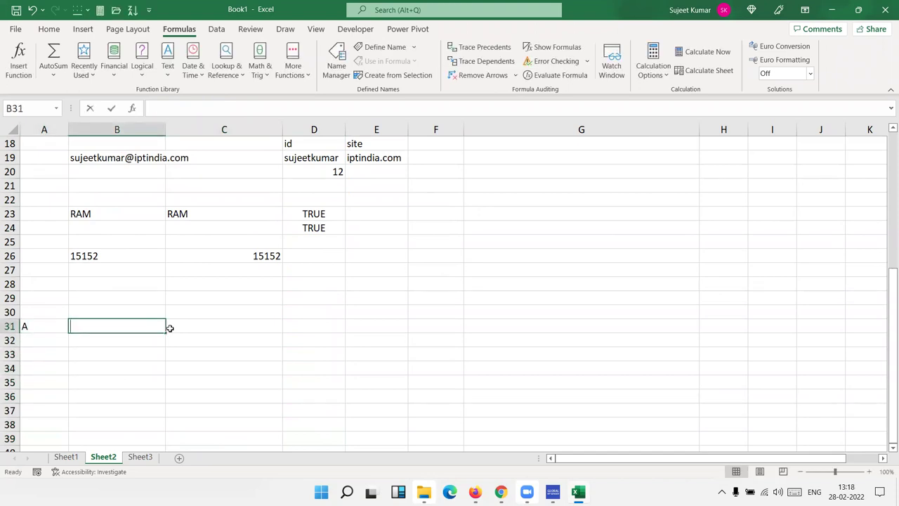
{"action": "type", "text": "re"}
{"action": "key", "text": "Down"}
{"action": "key", "text": "Down"}
{"action": "key", "text": "Down"}
{"action": "key", "text": "Tab"}
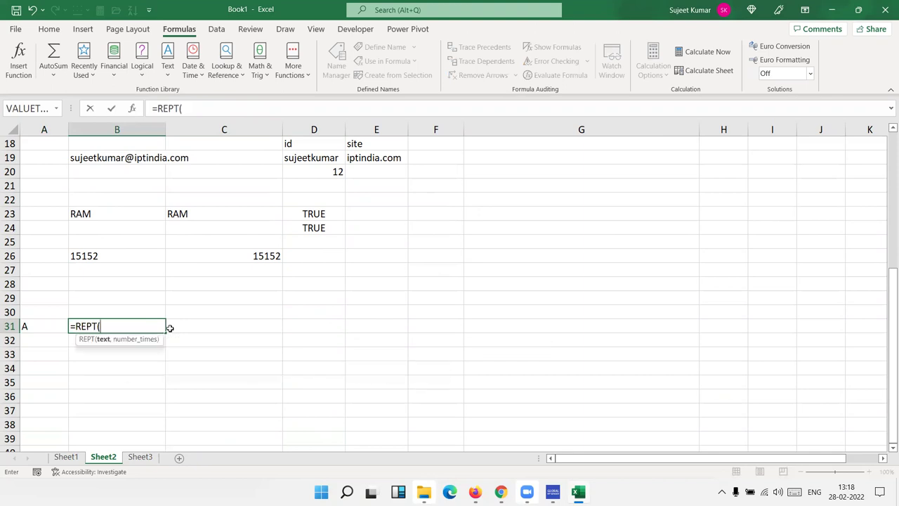
{"action": "key", "text": "Left"}
{"action": "type", "text": ","}
{"action": "type", "text": "0"}
{"action": "key", "text": "BackSpace"}
{"action": "type", "text": "5"}
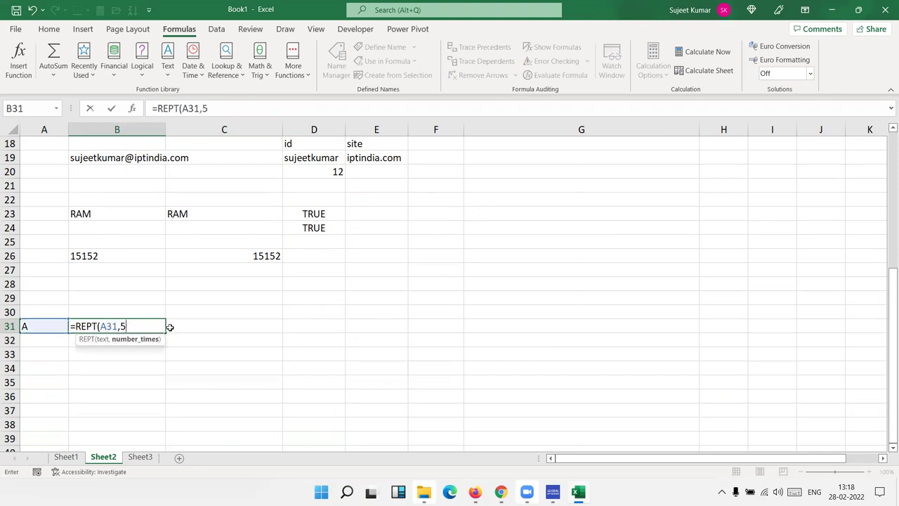
{"action": "key", "text": "Return"}
{"action": "key", "text": "Left"}
{"action": "key", "text": "Up"}
{"action": "key", "text": "Right"}
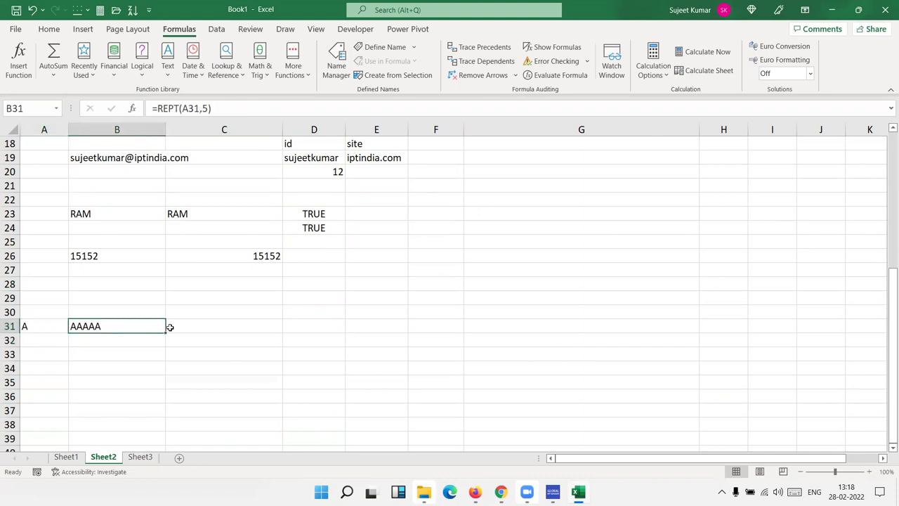